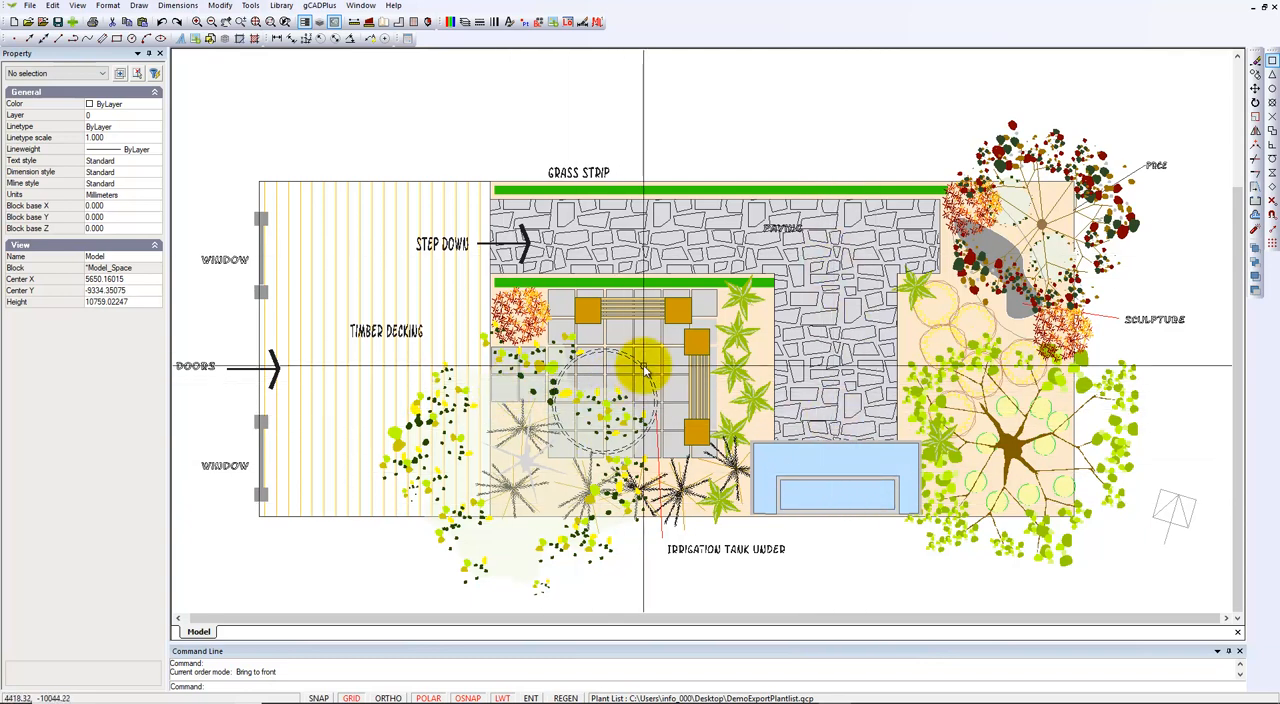
Inspect the plant data attached to the Silver Birch symbol and the Flowering Plum symbol in the garden plan.
{"action": "scroll", "coordinate": [645, 370], "scroll_direction": "up", "scroll_amount": 1}
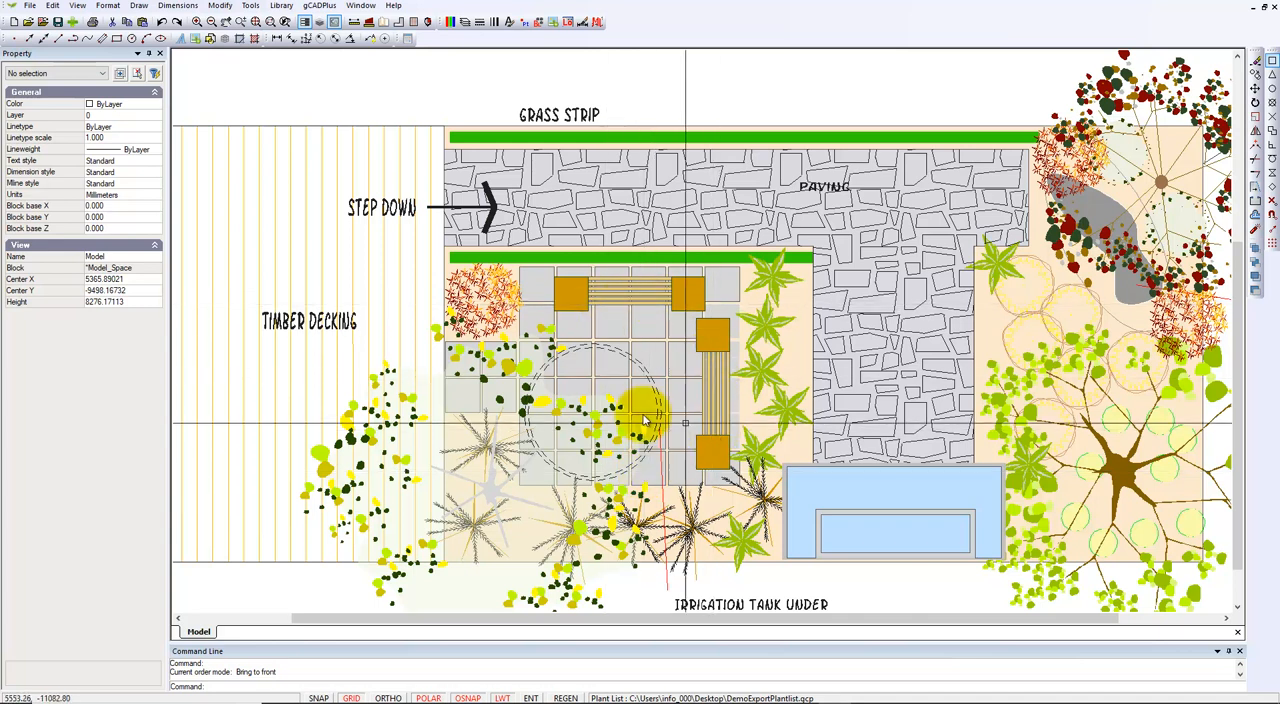
{"action": "scroll", "coordinate": [630, 398], "scroll_direction": "down", "scroll_amount": 1}
{"action": "scroll", "coordinate": [631, 398], "scroll_direction": "down", "scroll_amount": 1}
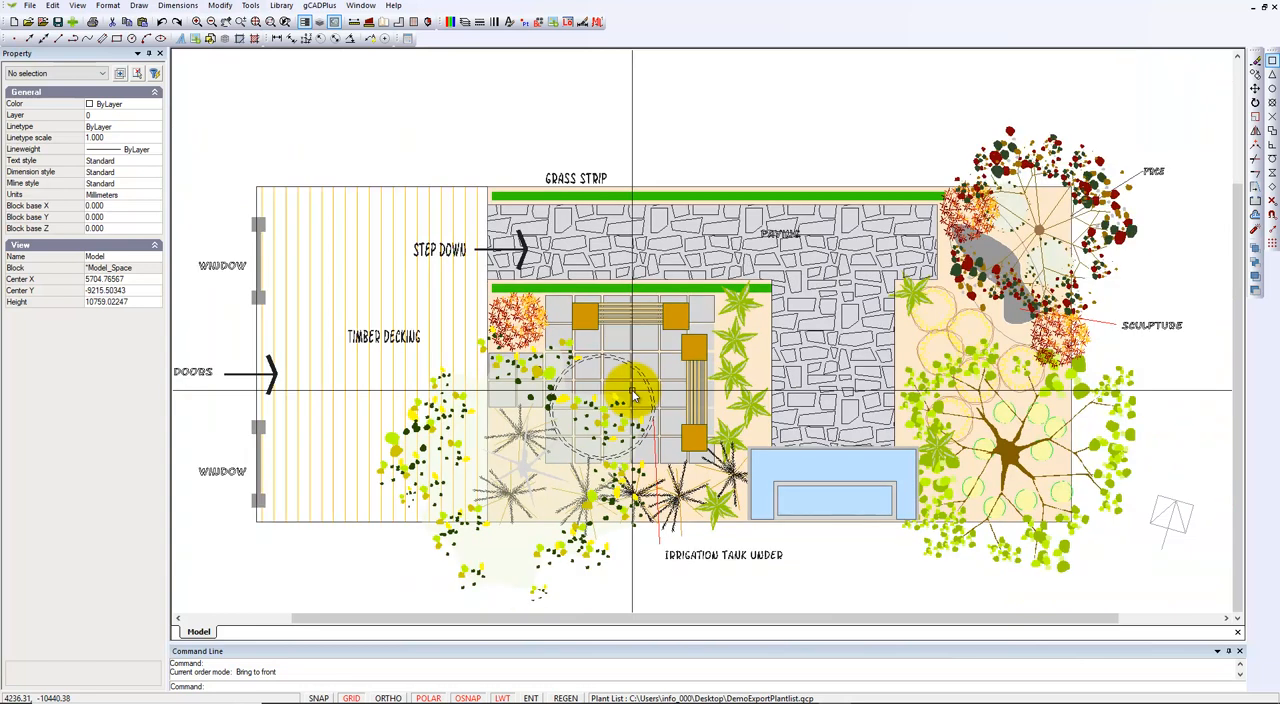
{"action": "left_click", "coordinate": [586, 558]}
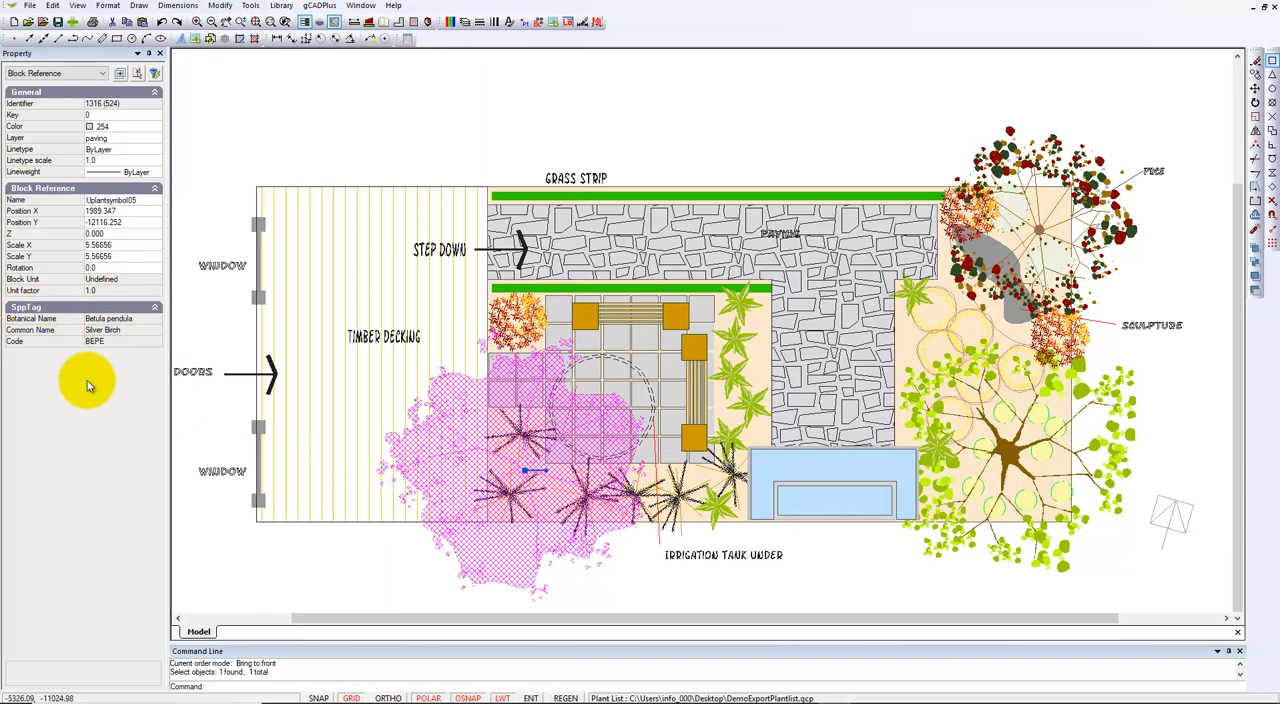
{"action": "key", "text": "Escape"}
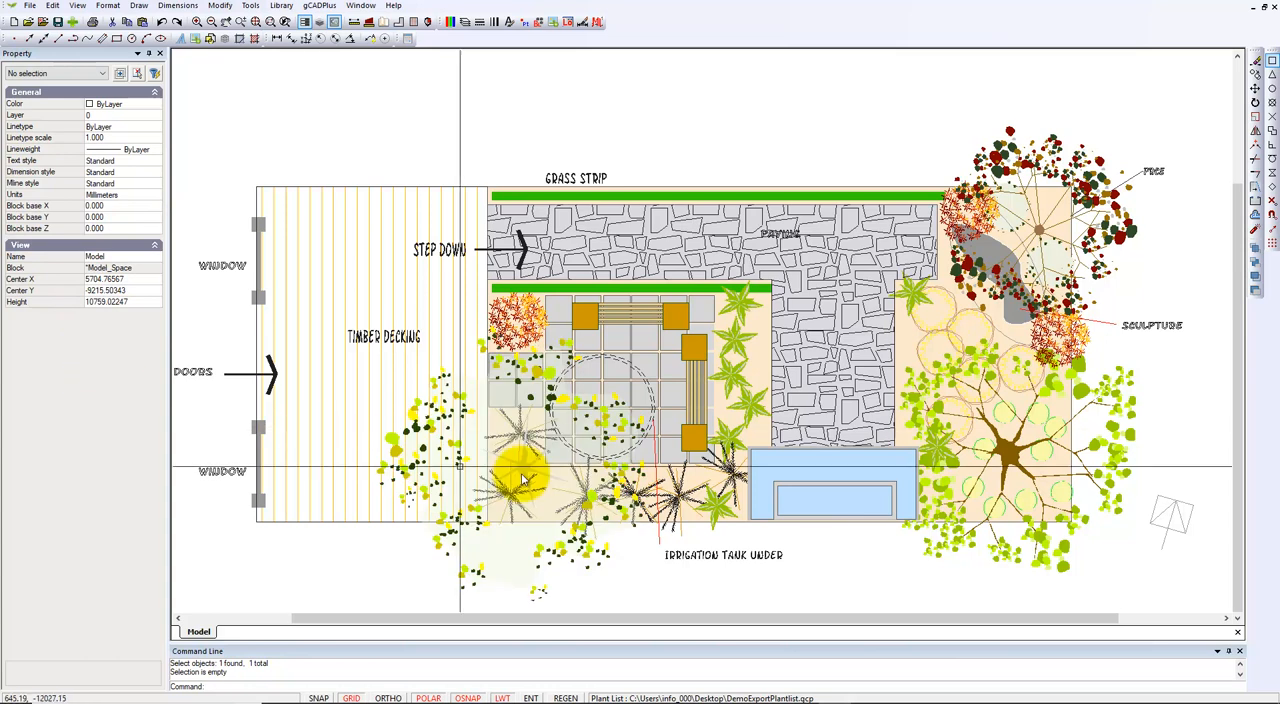
{"action": "left_click", "coordinate": [1050, 155]}
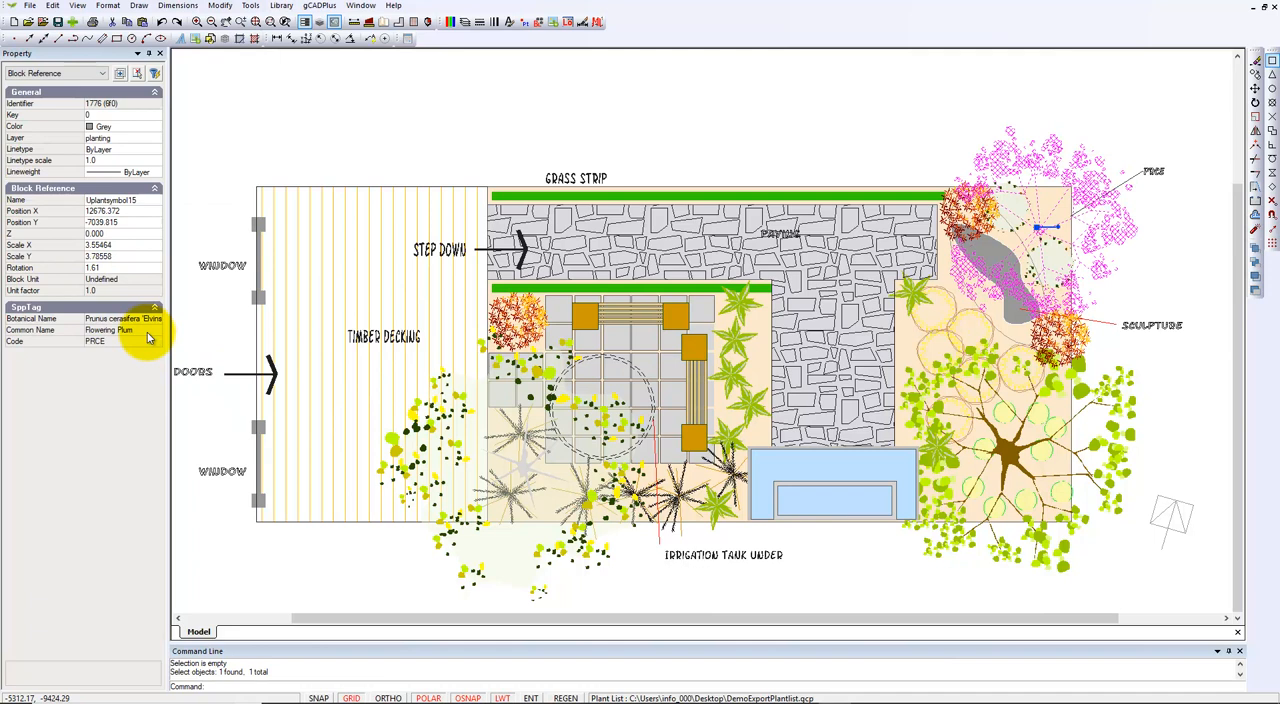
{"action": "key", "text": "Escape"}
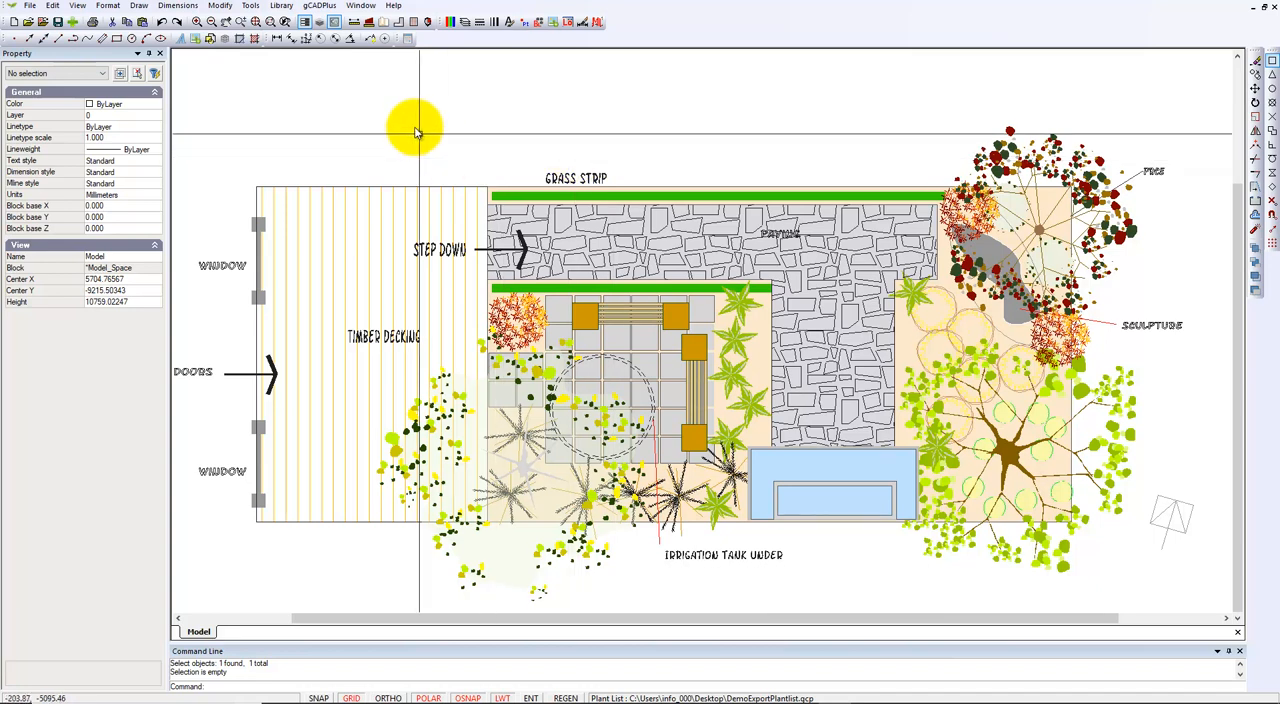
Review the plant list attached to the drawing in its editor, then close it without changes.
{"action": "left_click", "coordinate": [330, 6]}
{"action": "mouse_move", "coordinate": [440, 20]}
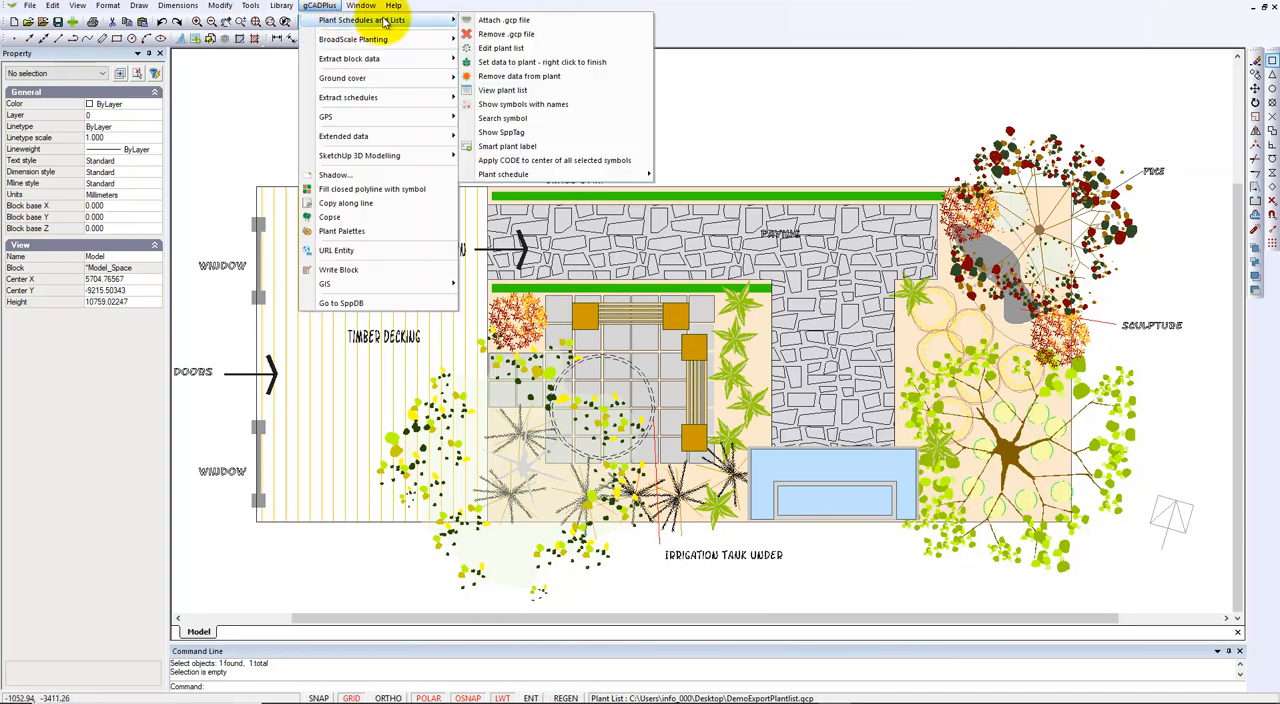
{"action": "left_click", "coordinate": [500, 49]}
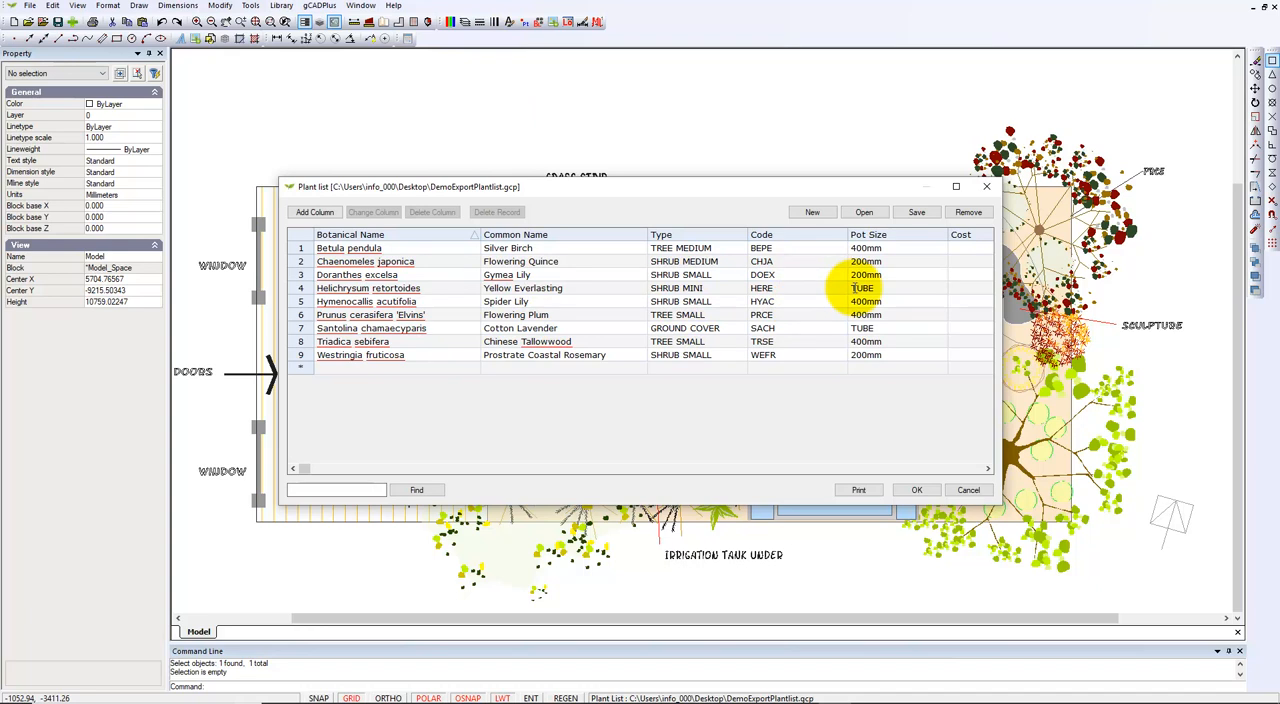
{"action": "left_click", "coordinate": [986, 186]}
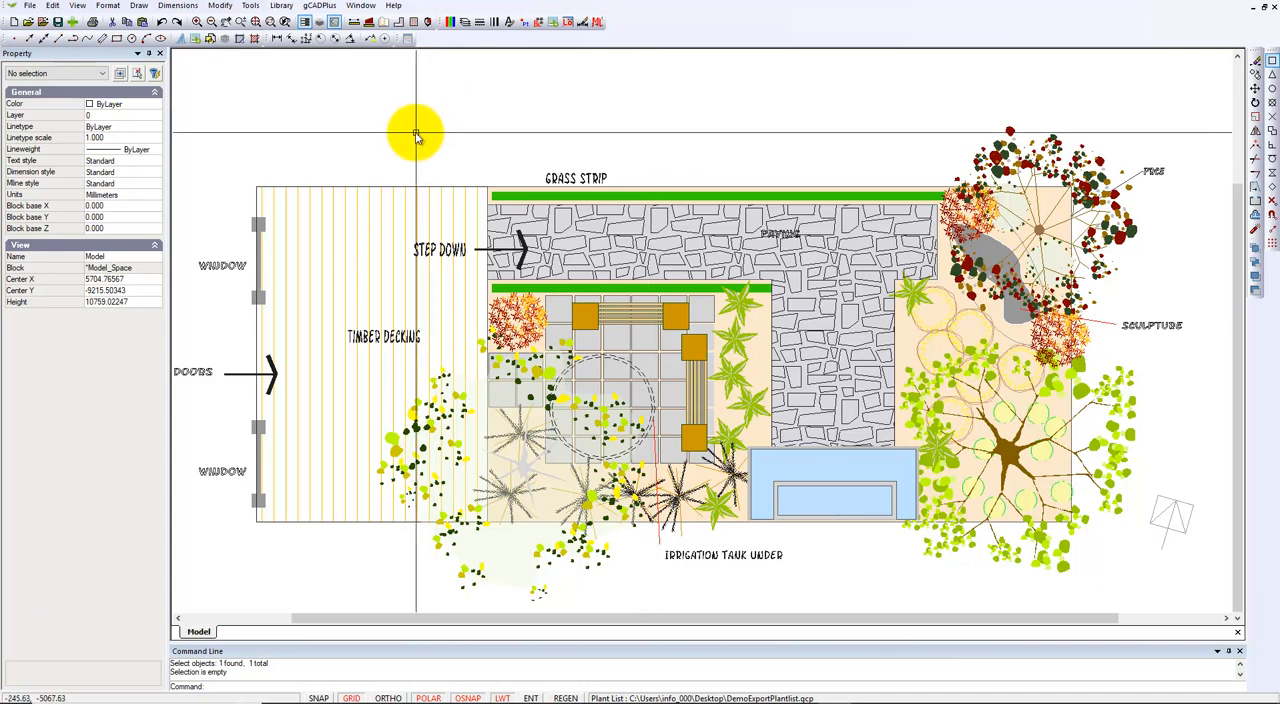
Show the plant symbols together with their names.
{"action": "left_click", "coordinate": [321, 5]}
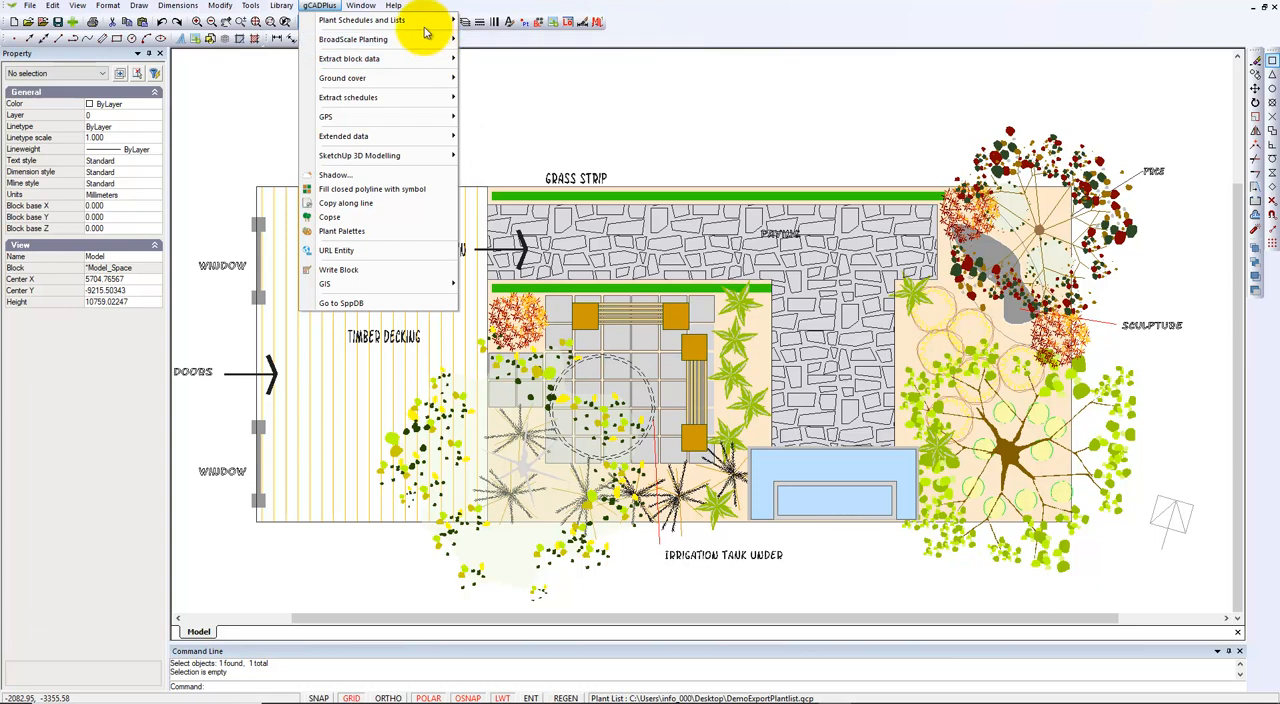
{"action": "mouse_move", "coordinate": [450, 19]}
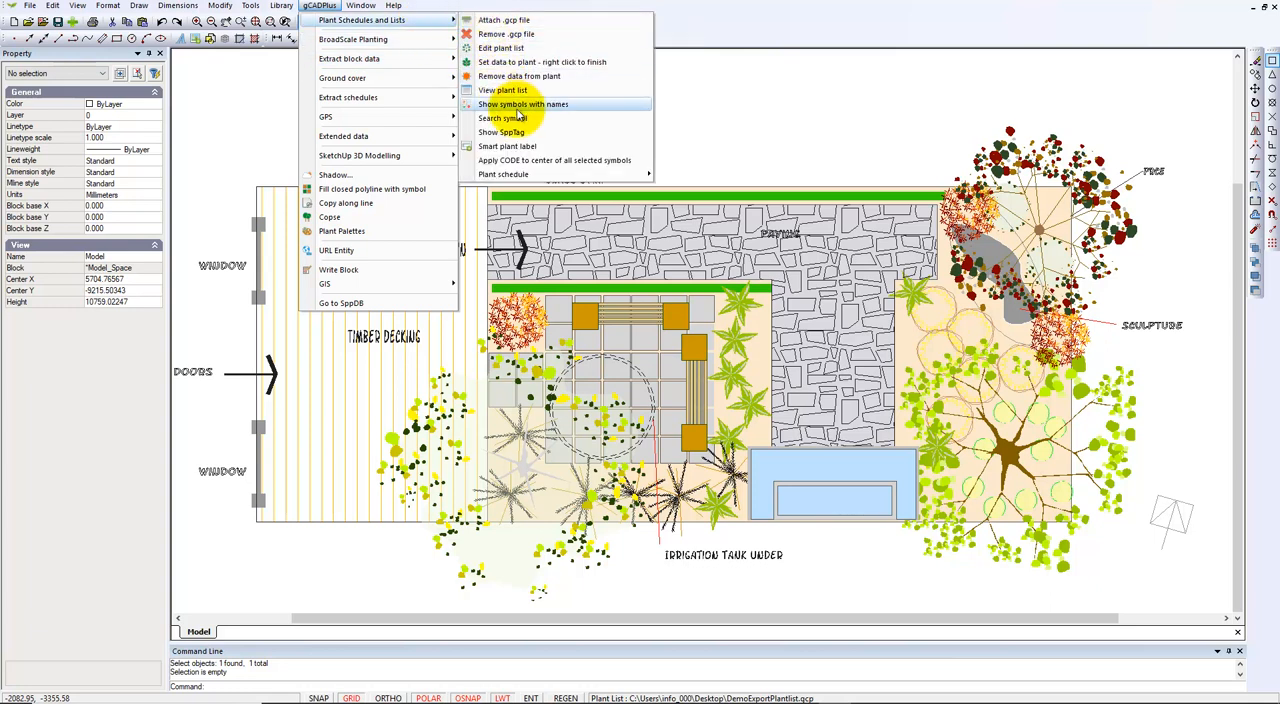
{"action": "left_click", "coordinate": [518, 105]}
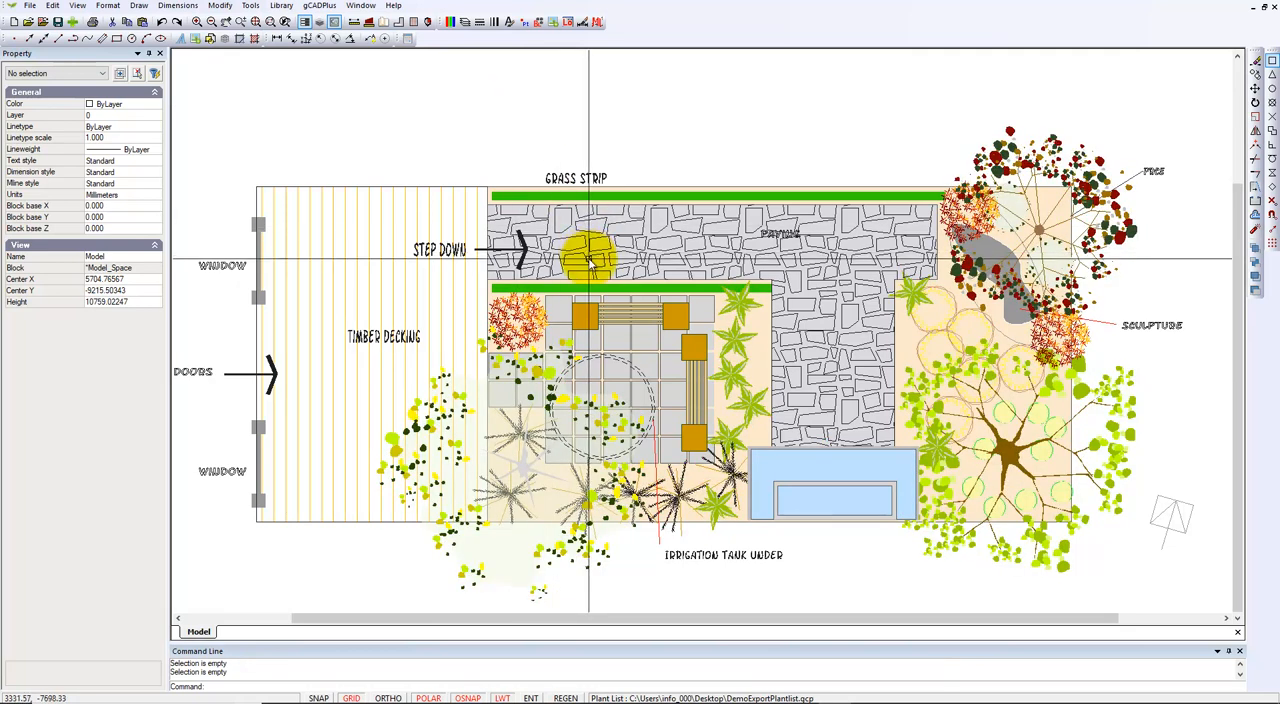
Draw a standard plant schedule in the empty area below the Irrigation Tank Under label, accepting the 150 text height.
{"action": "scroll", "coordinate": [594, 268], "scroll_direction": "down", "scroll_amount": 1}
{"action": "middle_click_drag", "start_coordinate": [594, 268], "coordinate": [603, 175]}
{"action": "scroll", "coordinate": [650, 470], "scroll_direction": "up", "scroll_amount": 2}
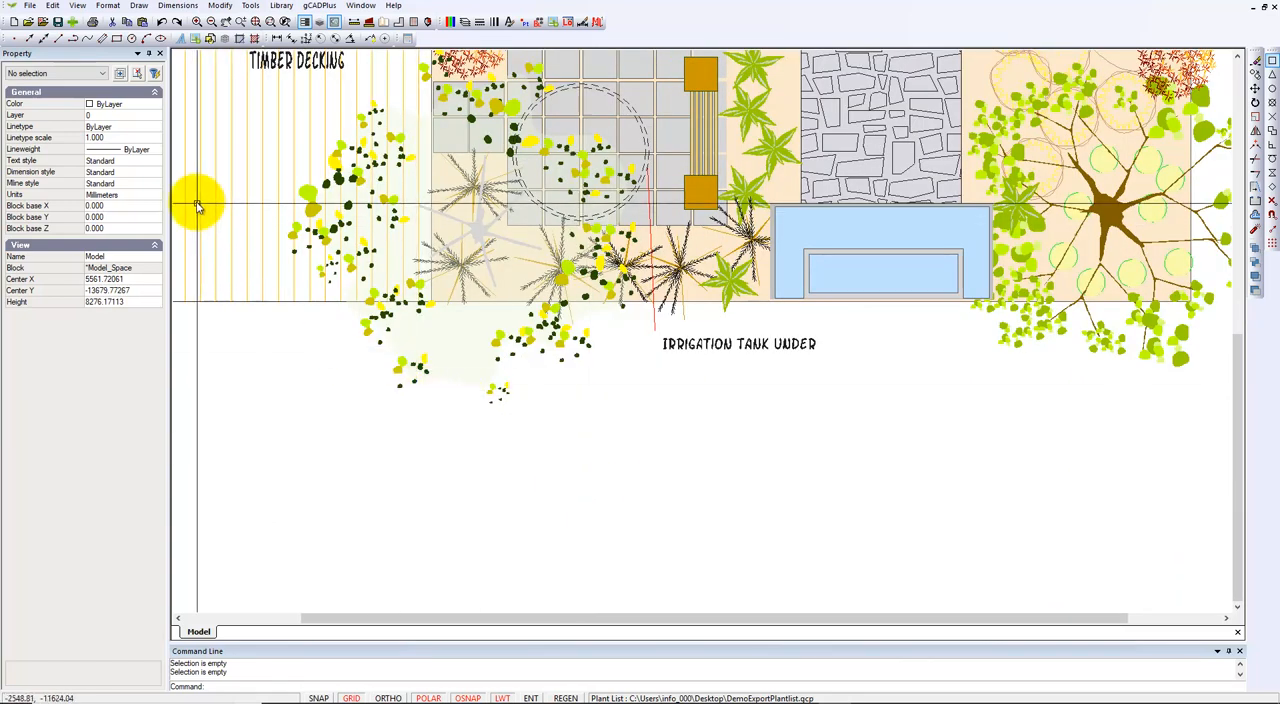
{"action": "left_click", "coordinate": [320, 6]}
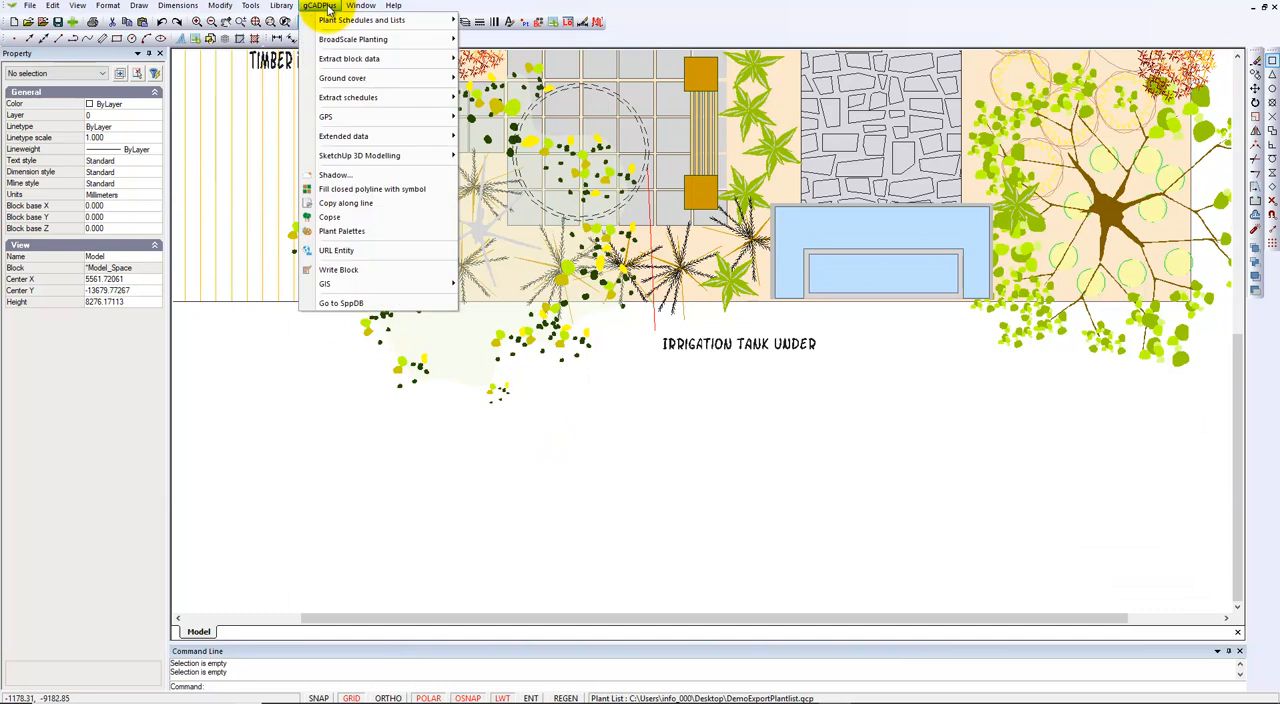
{"action": "mouse_move", "coordinate": [395, 22]}
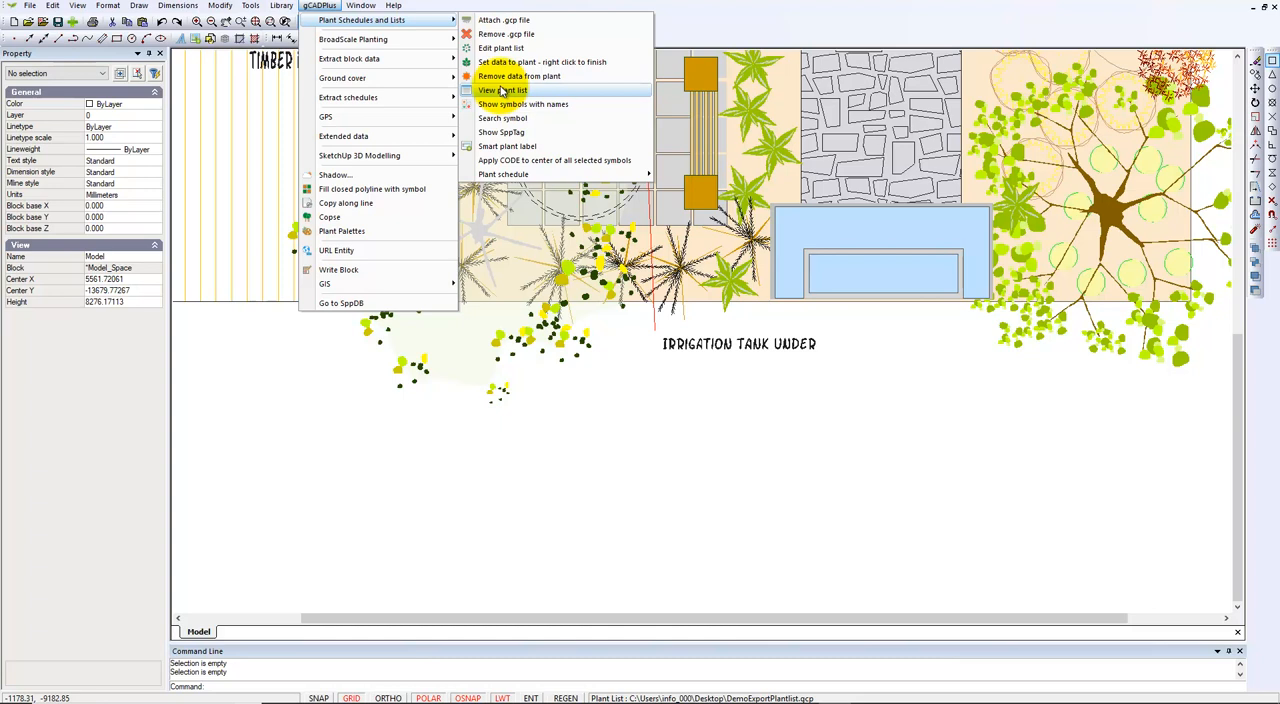
{"action": "mouse_move", "coordinate": [552, 176]}
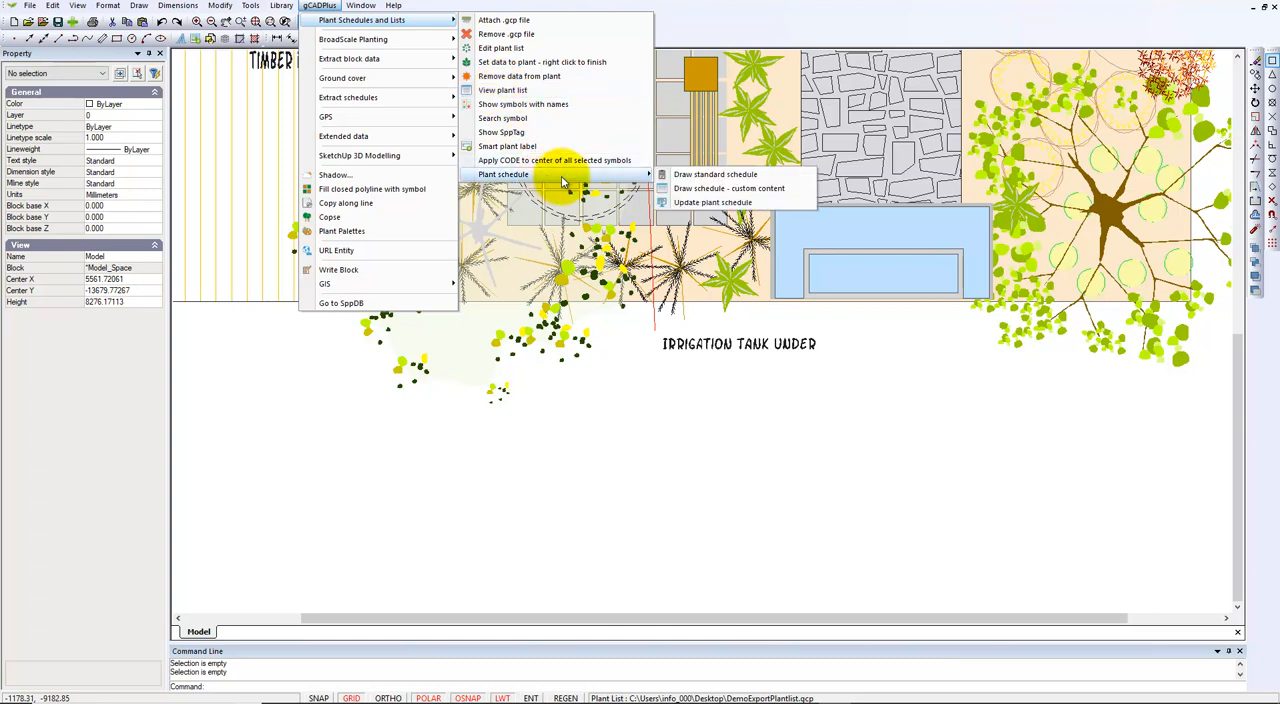
{"action": "left_click", "coordinate": [706, 176]}
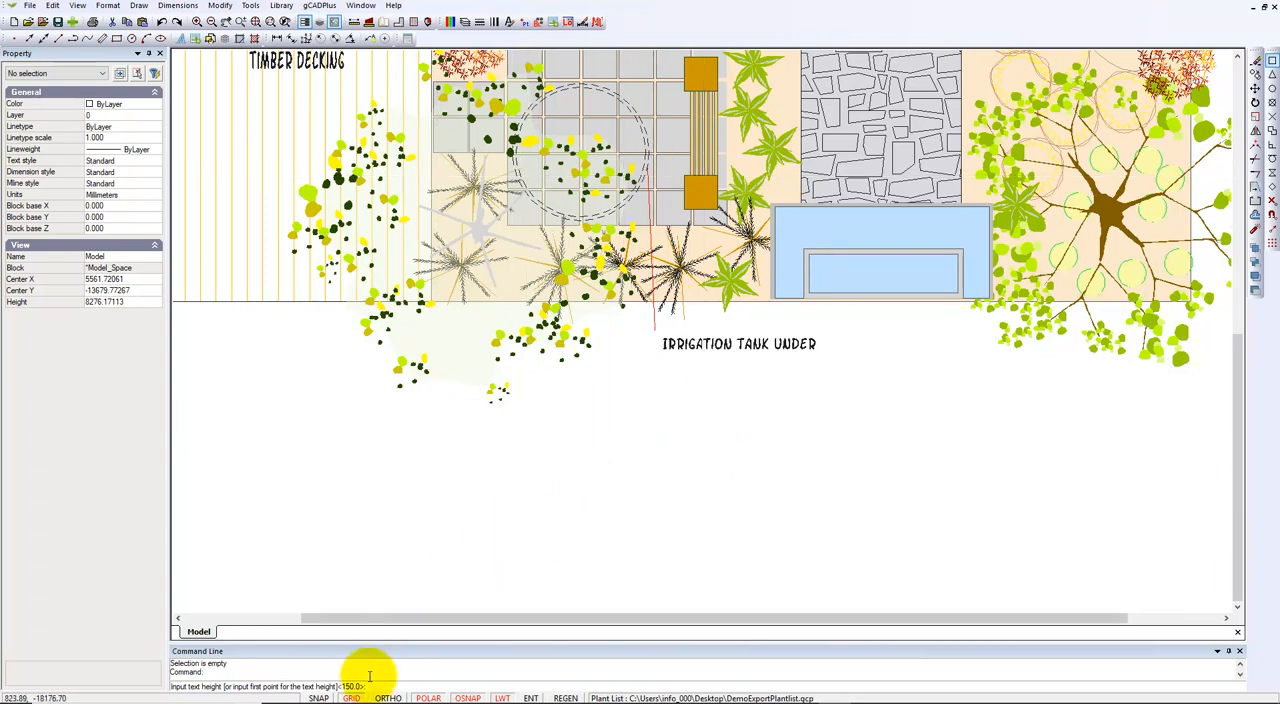
{"action": "left_click", "coordinate": [500, 538]}
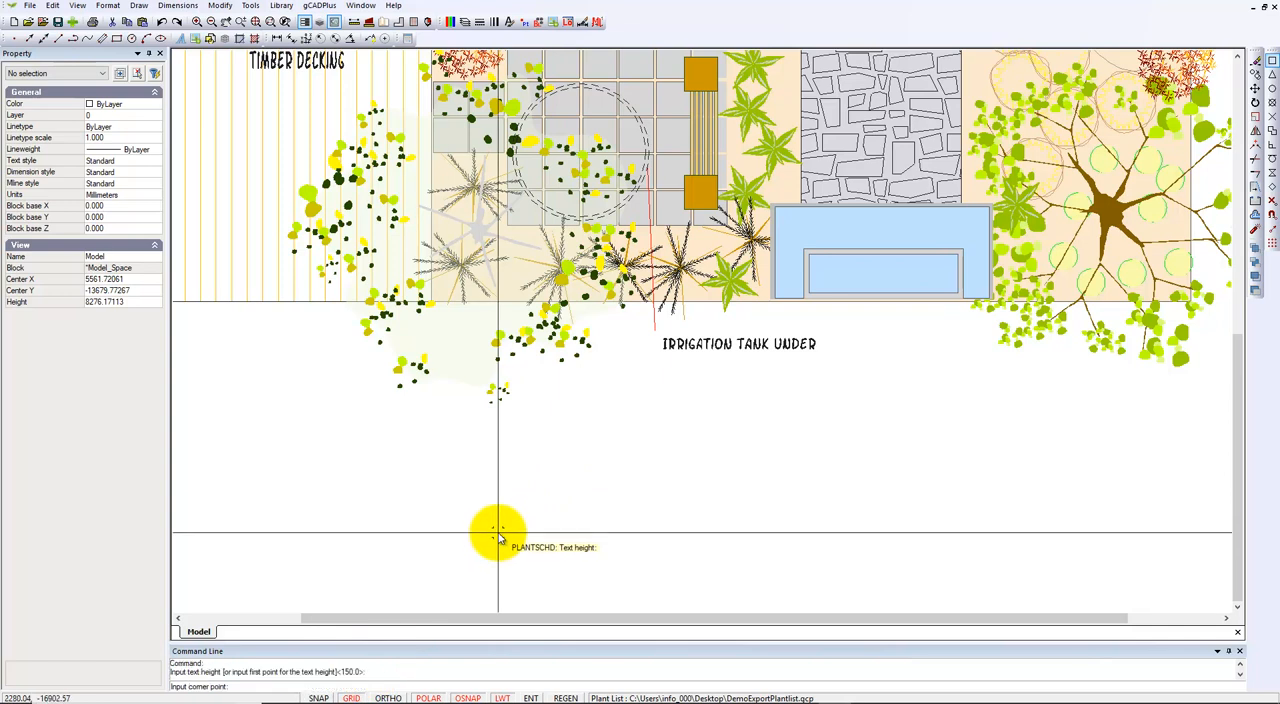
{"action": "left_click", "coordinate": [549, 405]}
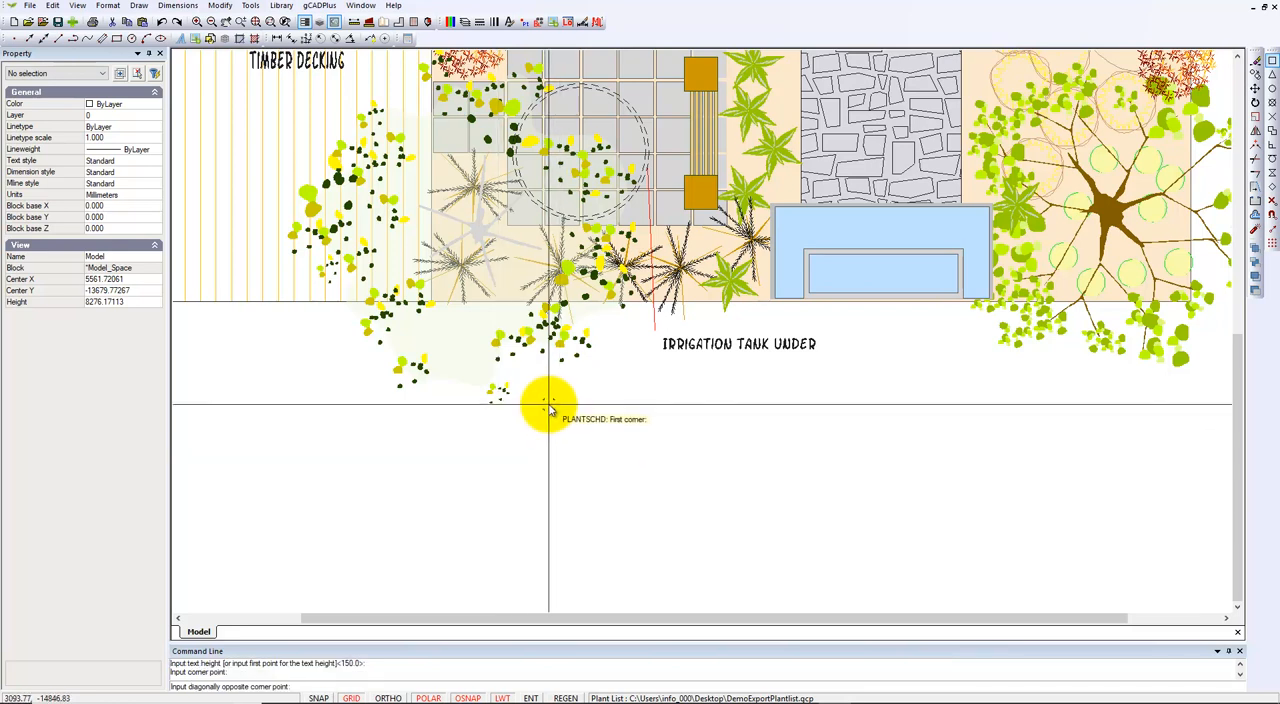
{"action": "left_click", "coordinate": [838, 583]}
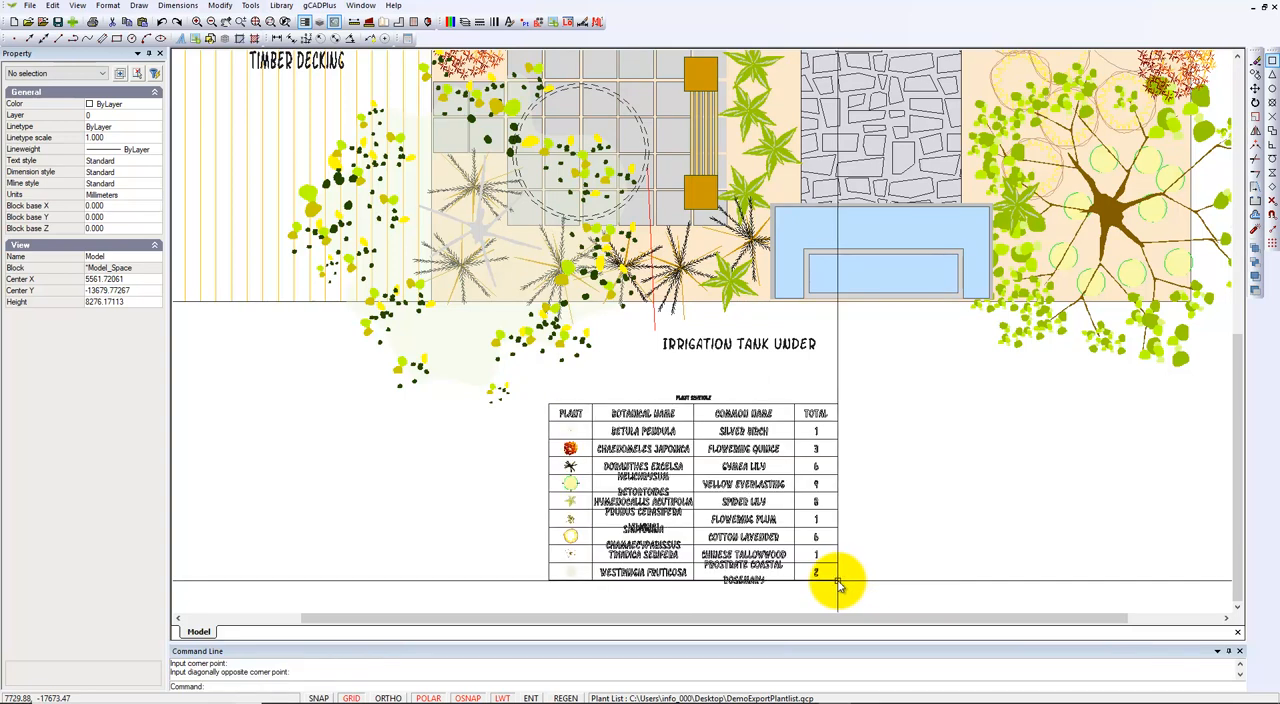
Redraw the plant schedule from the same upper corner with text height 150, keeping its width but extending its frame further down for taller rows.
{"action": "right_click", "coordinate": [881, 512]}
{"action": "left_click", "coordinate": [906, 507]}
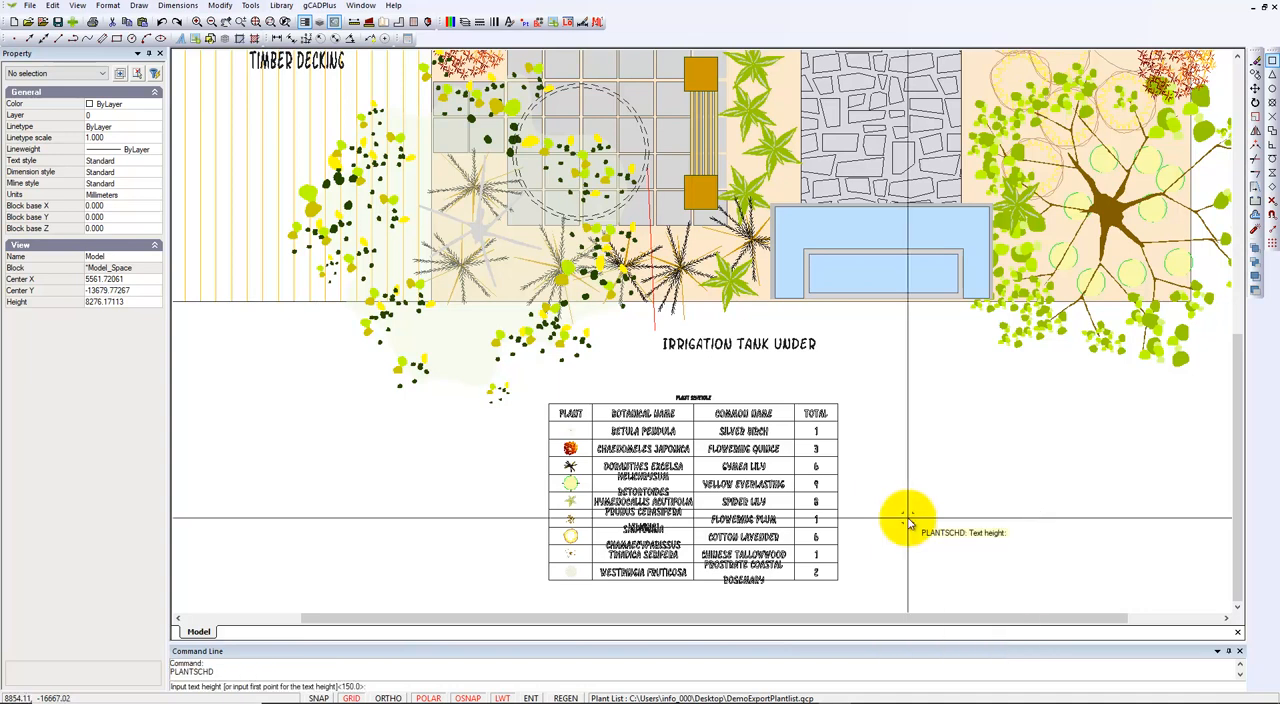
{"action": "scroll", "coordinate": [908, 514], "scroll_direction": "down", "scroll_amount": 1}
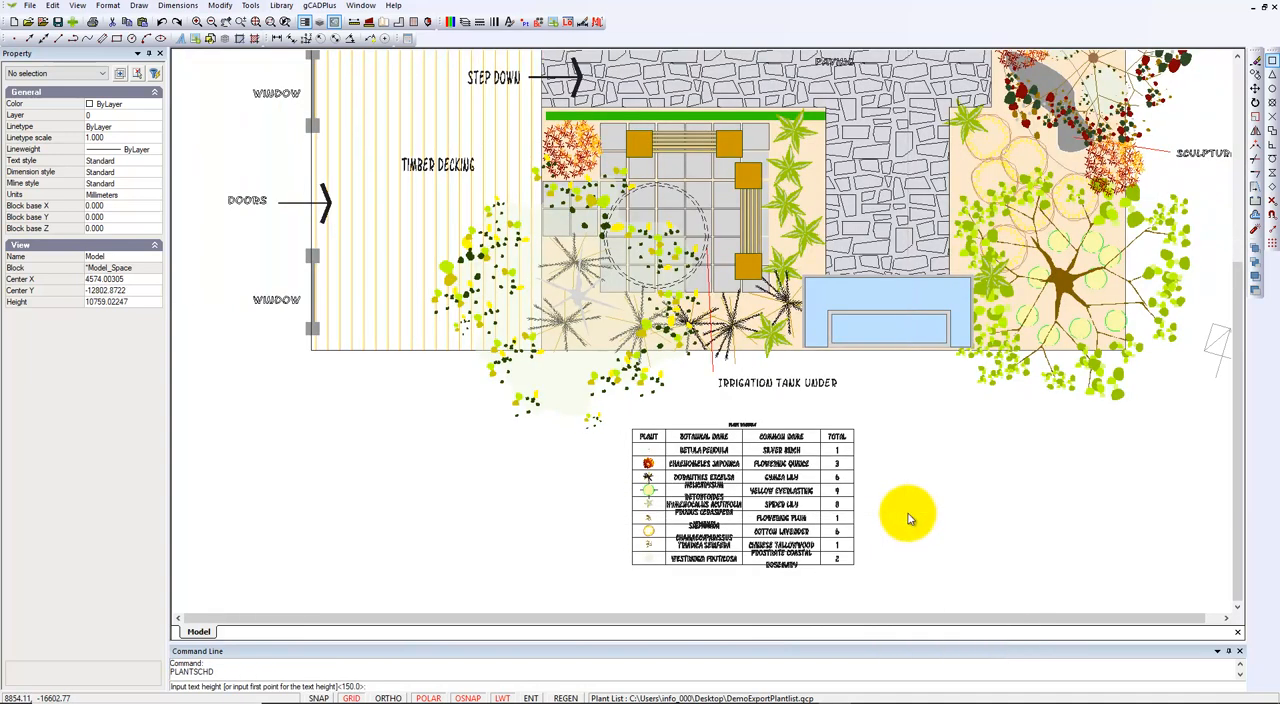
{"action": "middle_click_drag", "start_coordinate": [733, 404], "coordinate": [700, 391]}
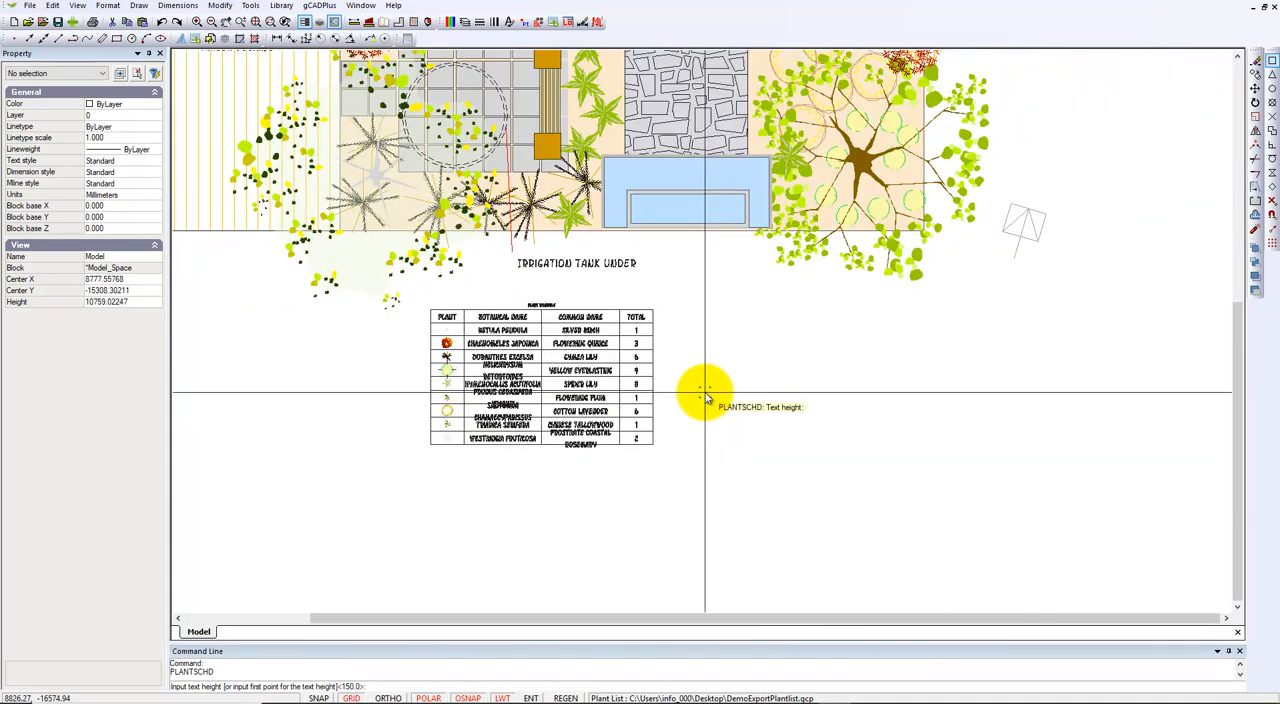
{"action": "key", "text": "Return"}
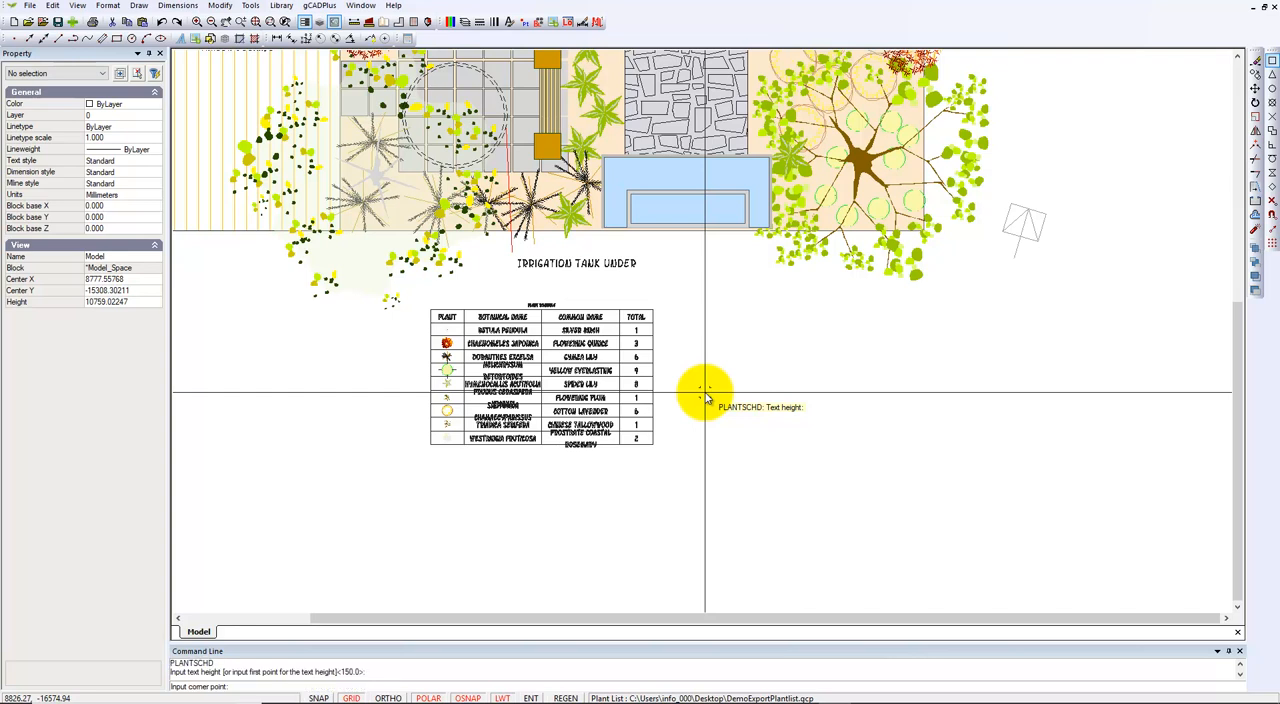
{"action": "left_click", "coordinate": [430, 313]}
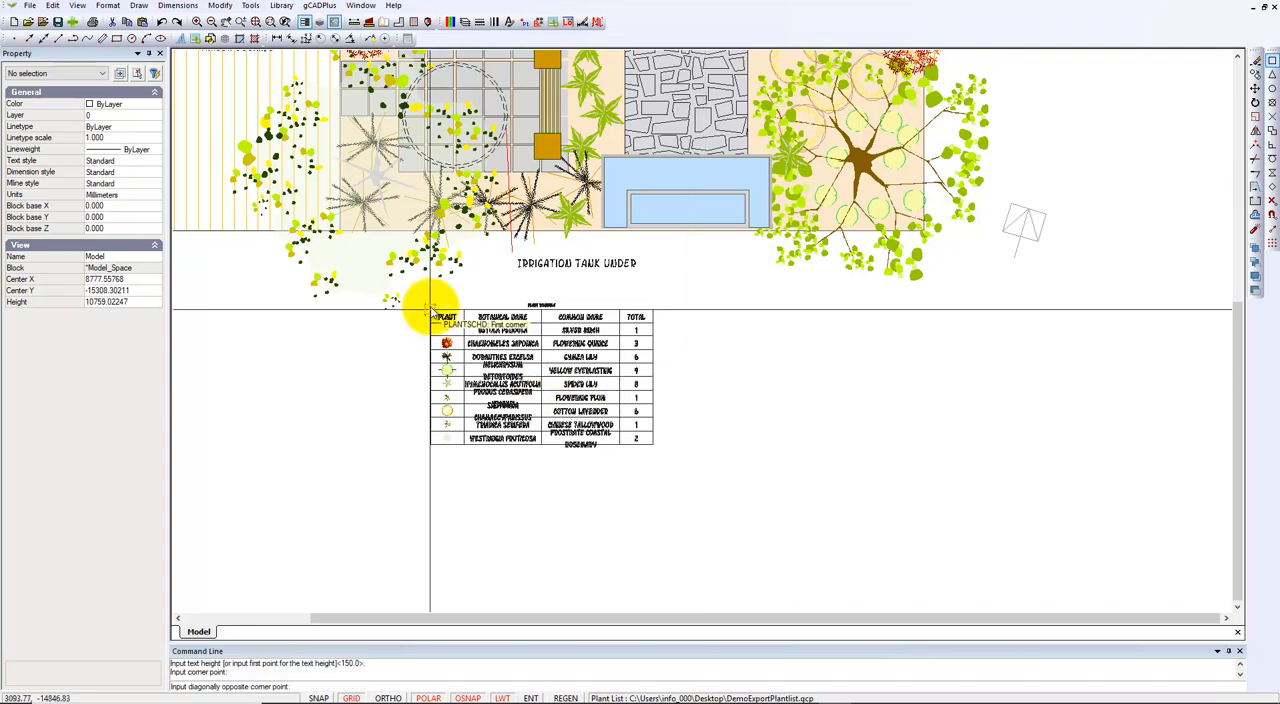
{"action": "left_click", "coordinate": [654, 503]}
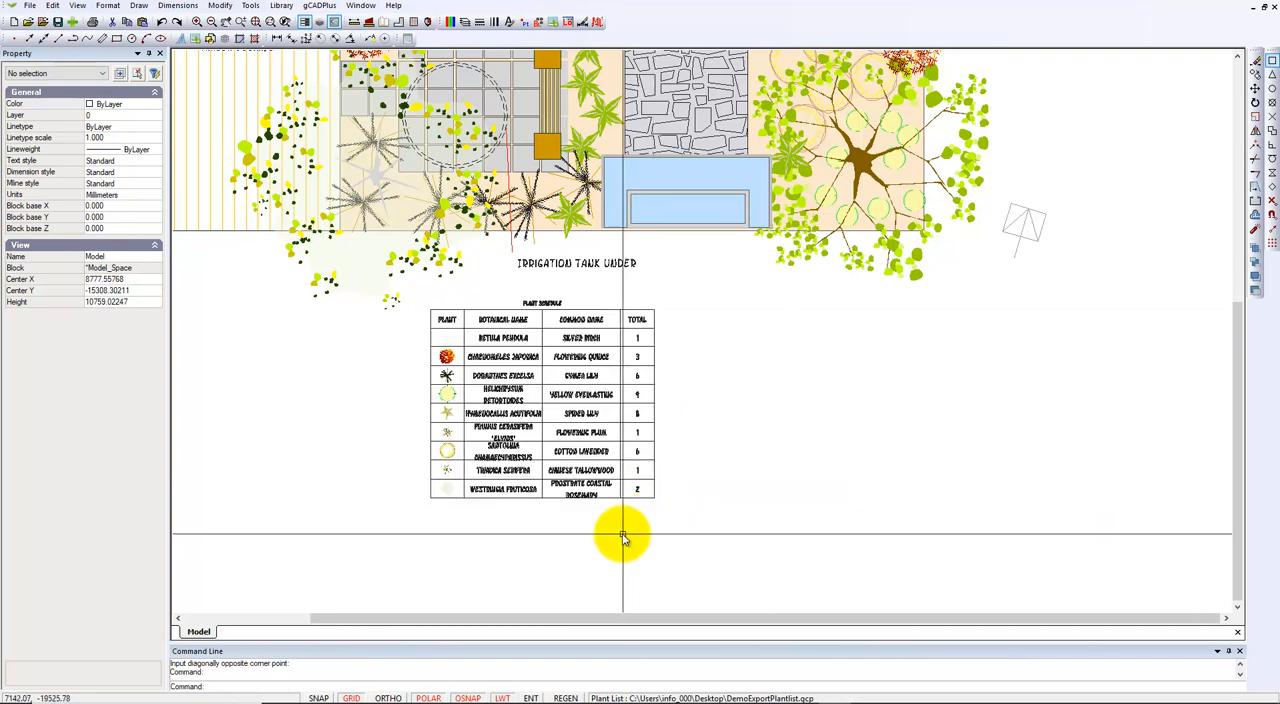
Inspect the plant data of a Doranthes excelsa symbol below the paved circle and examine the schedule entries.
{"action": "scroll", "coordinate": [558, 428], "scroll_direction": "up", "scroll_amount": 2}
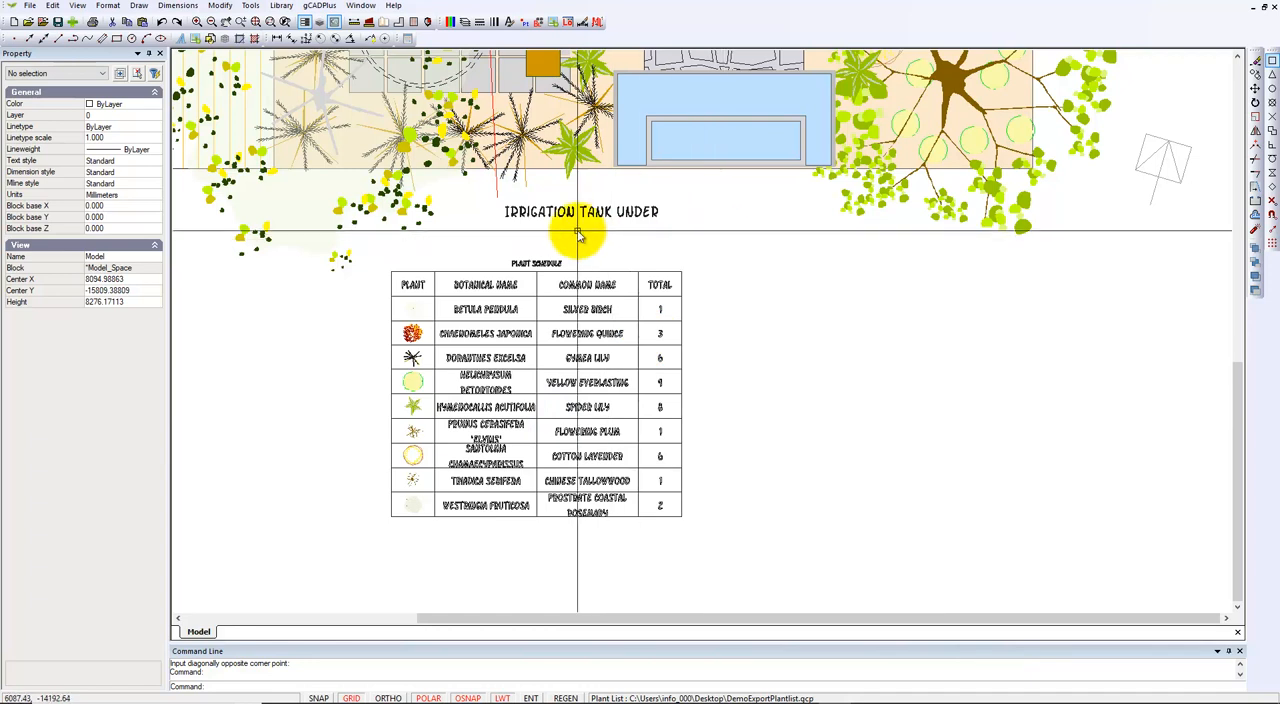
{"action": "left_click", "coordinate": [521, 137]}
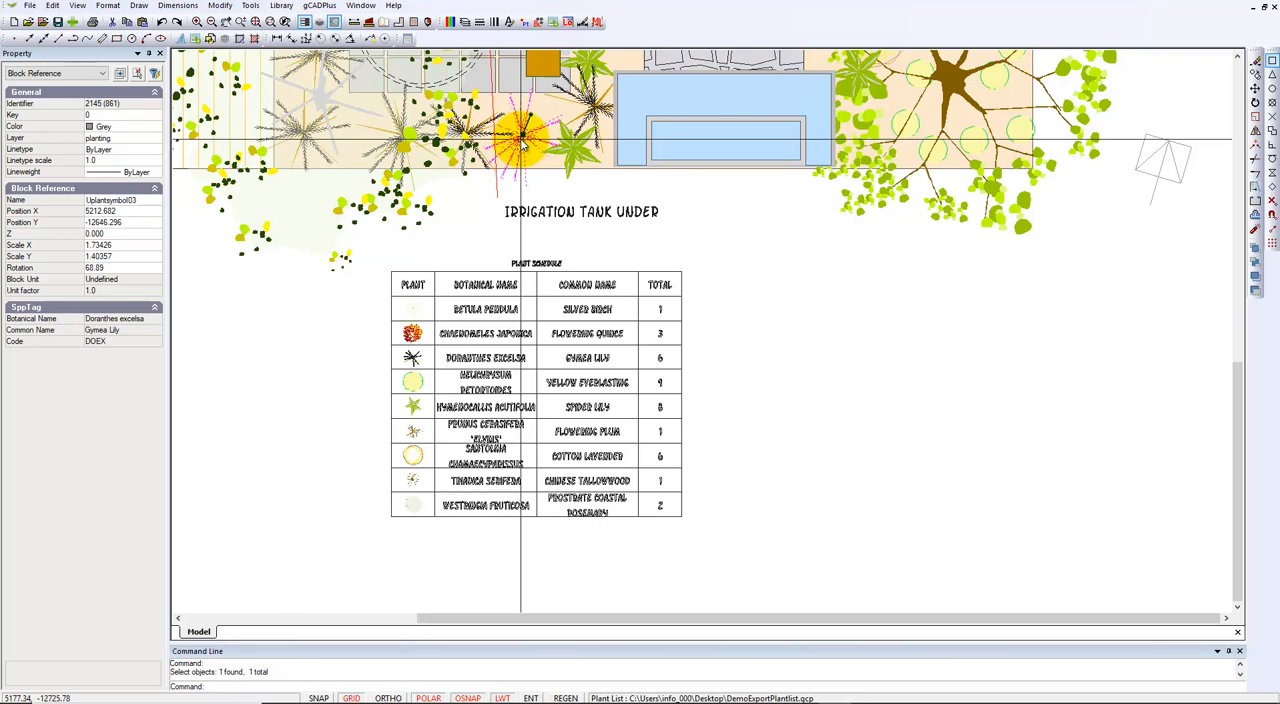
{"action": "key", "text": "Escape"}
{"action": "scroll", "coordinate": [550, 160], "scroll_direction": "down", "scroll_amount": 2}
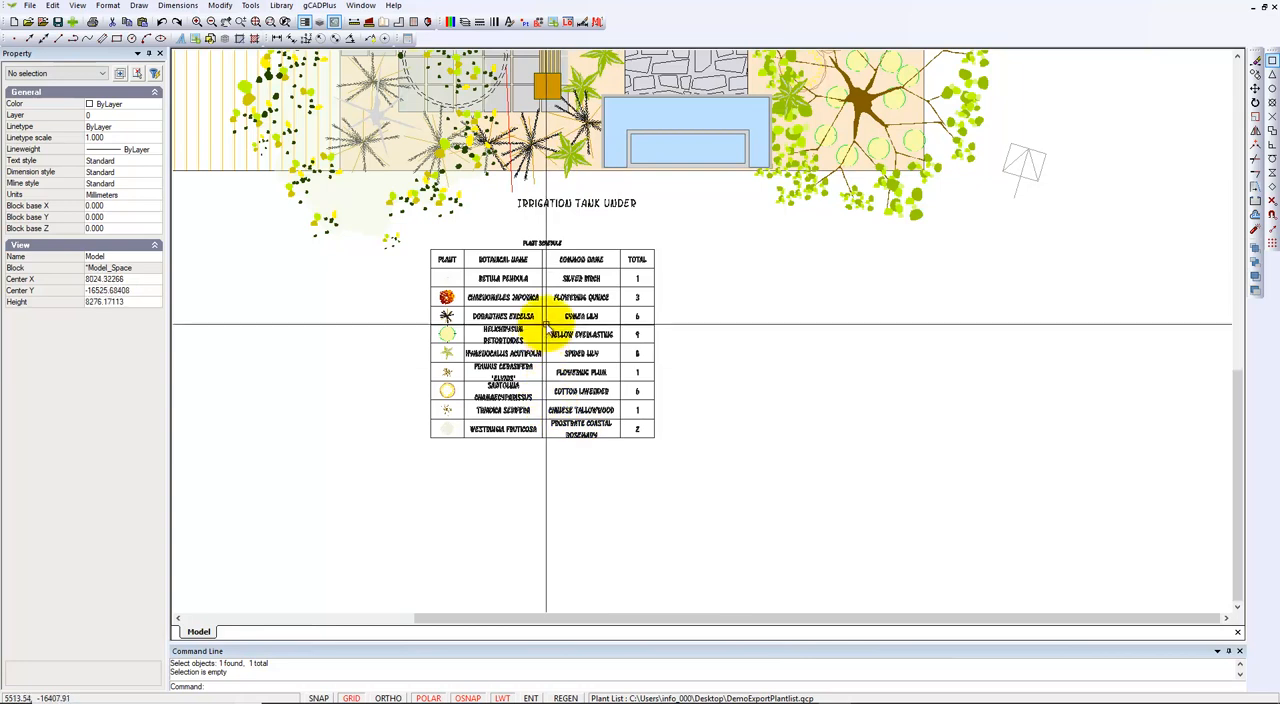
{"action": "scroll", "coordinate": [550, 318], "scroll_direction": "up", "scroll_amount": 3}
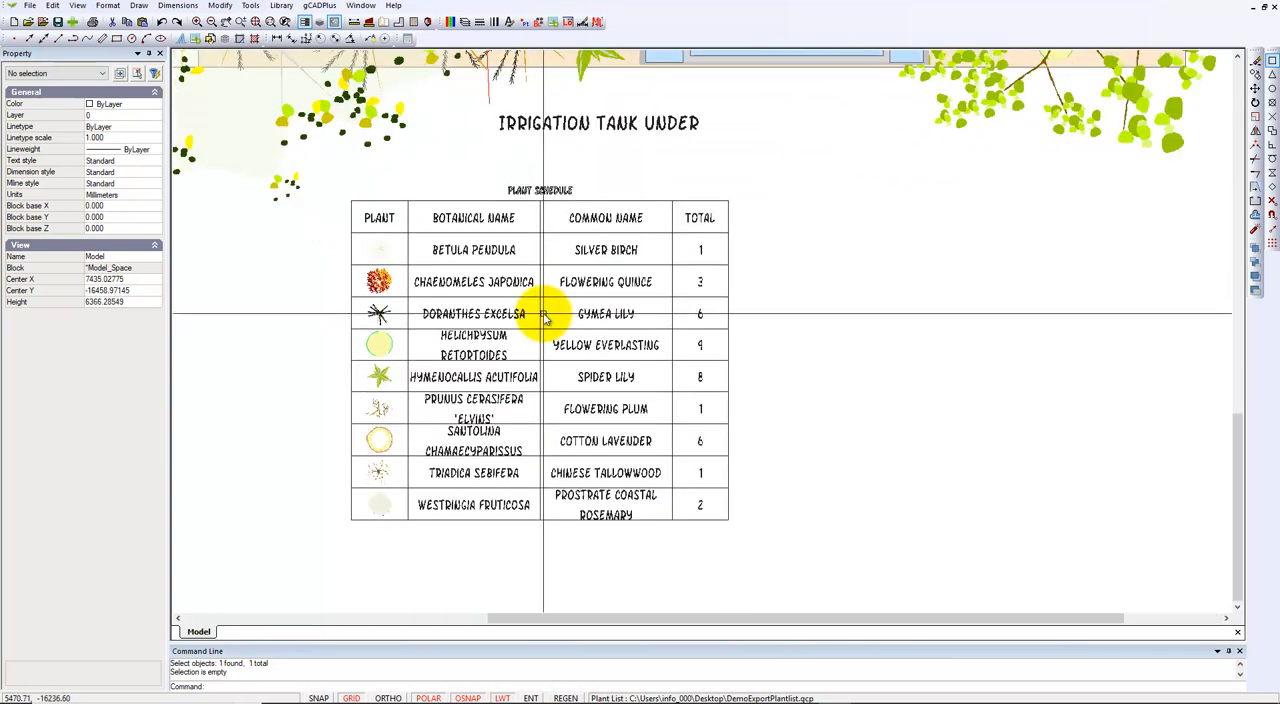
Copy the Doranthes excelsa symbol to two spots in the planting bed beyond the paving: beside the path and next to the large tree.
{"action": "scroll", "coordinate": [687, 333], "scroll_direction": "down", "scroll_amount": 3}
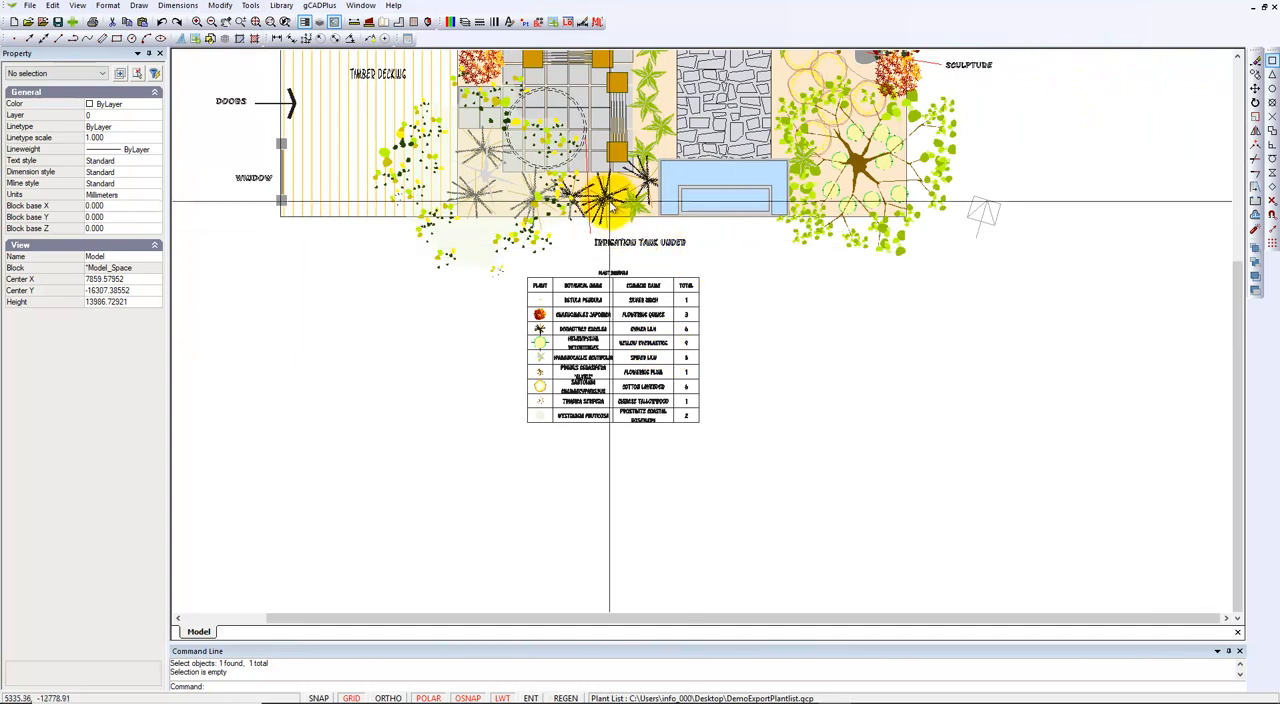
{"action": "left_click", "coordinate": [610, 202]}
{"action": "right_click", "coordinate": [627, 200]}
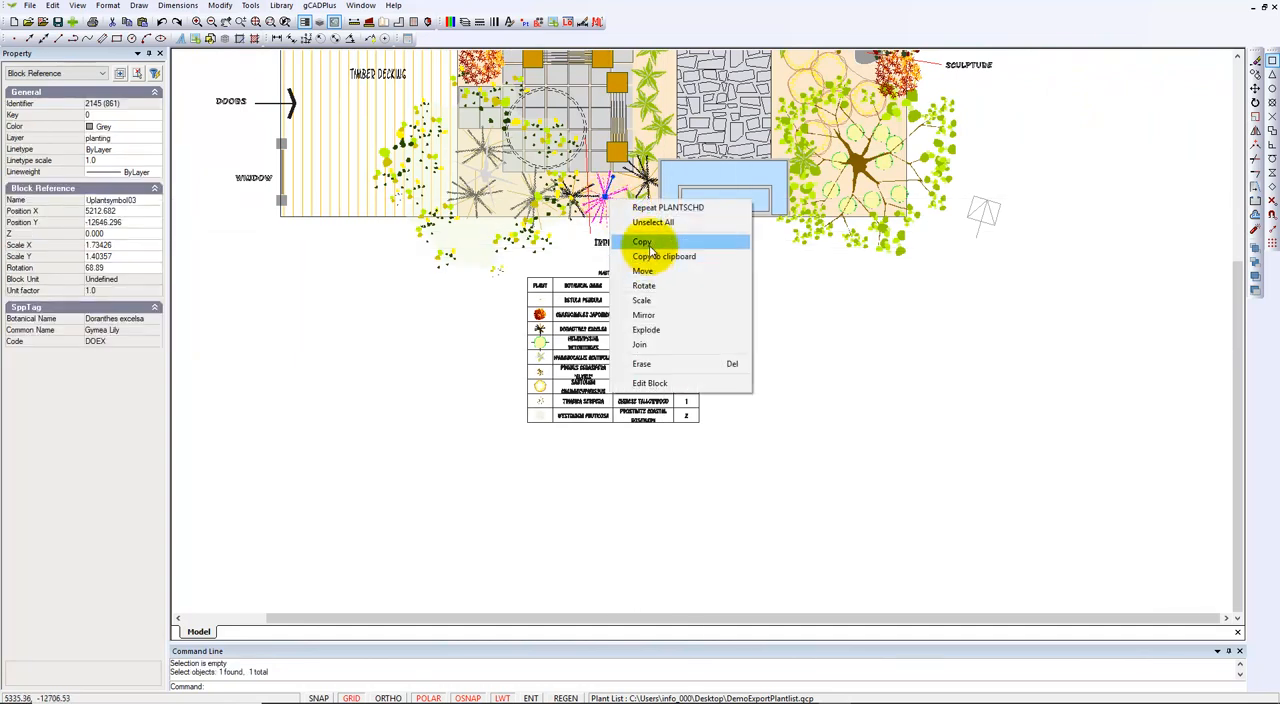
{"action": "left_click", "coordinate": [641, 241]}
{"action": "left_click", "coordinate": [609, 192]}
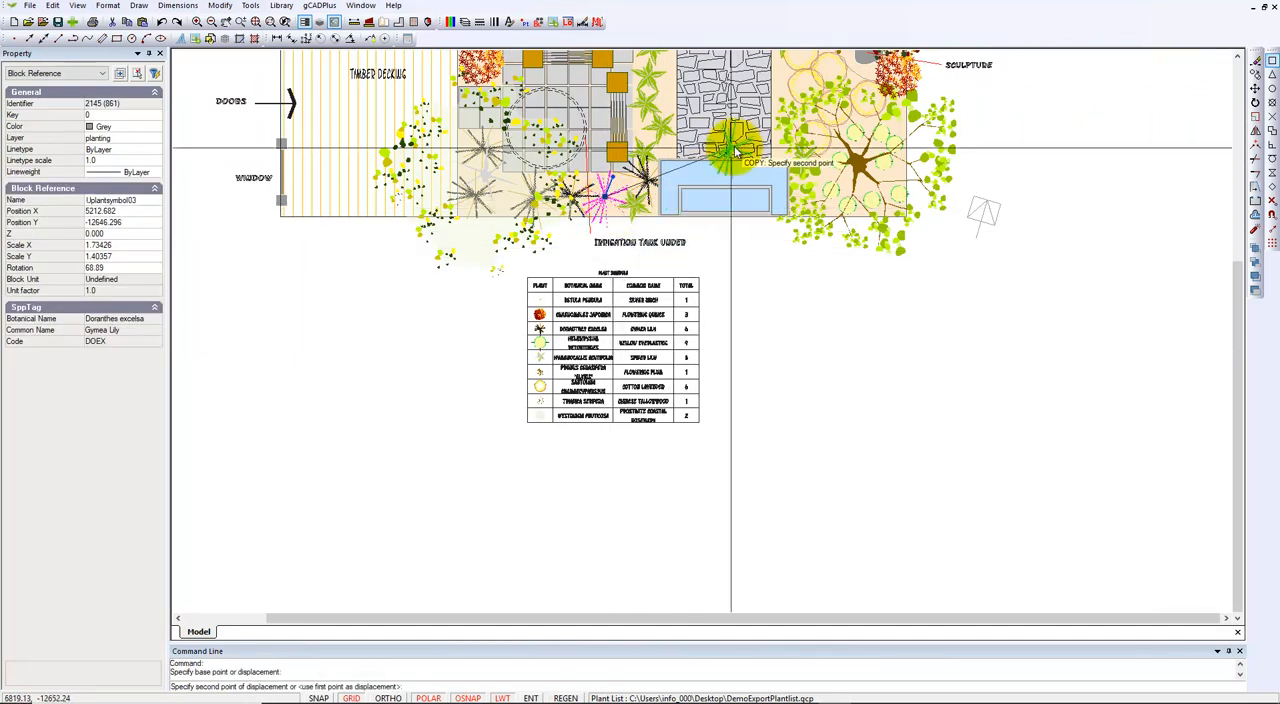
{"action": "left_click", "coordinate": [786, 90]}
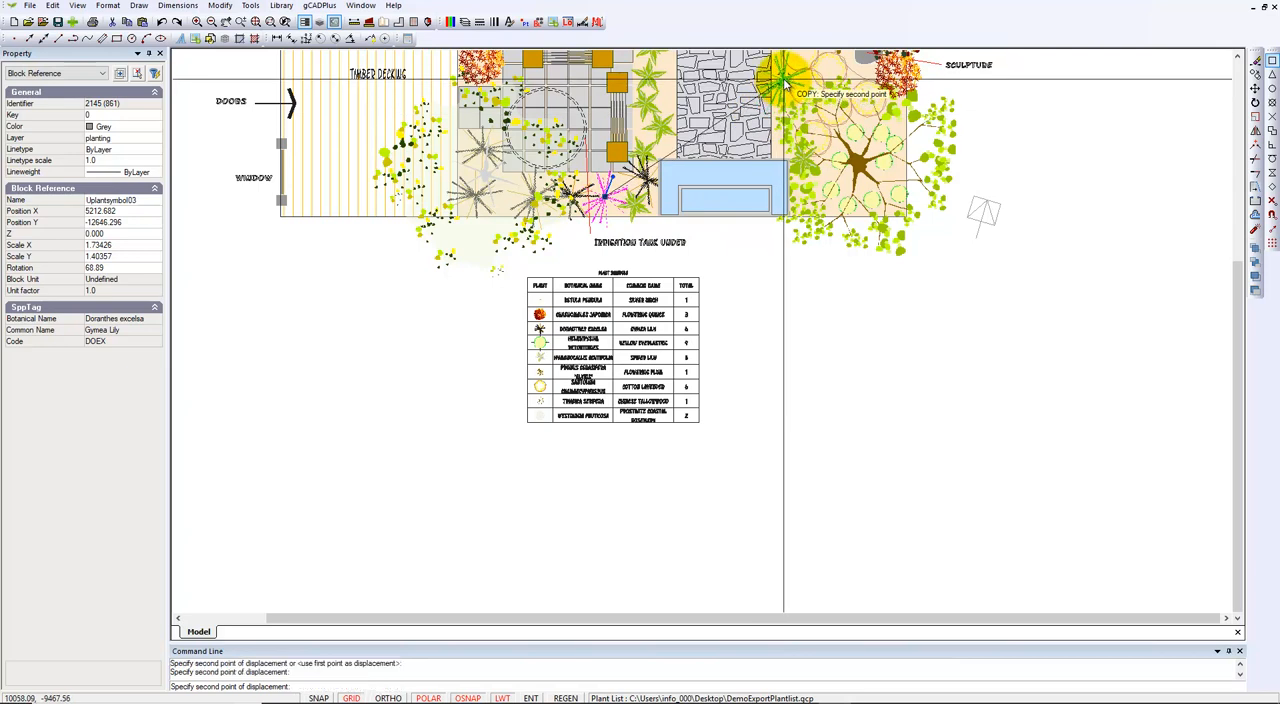
{"action": "left_click", "coordinate": [826, 178]}
{"action": "key", "text": "Escape"}
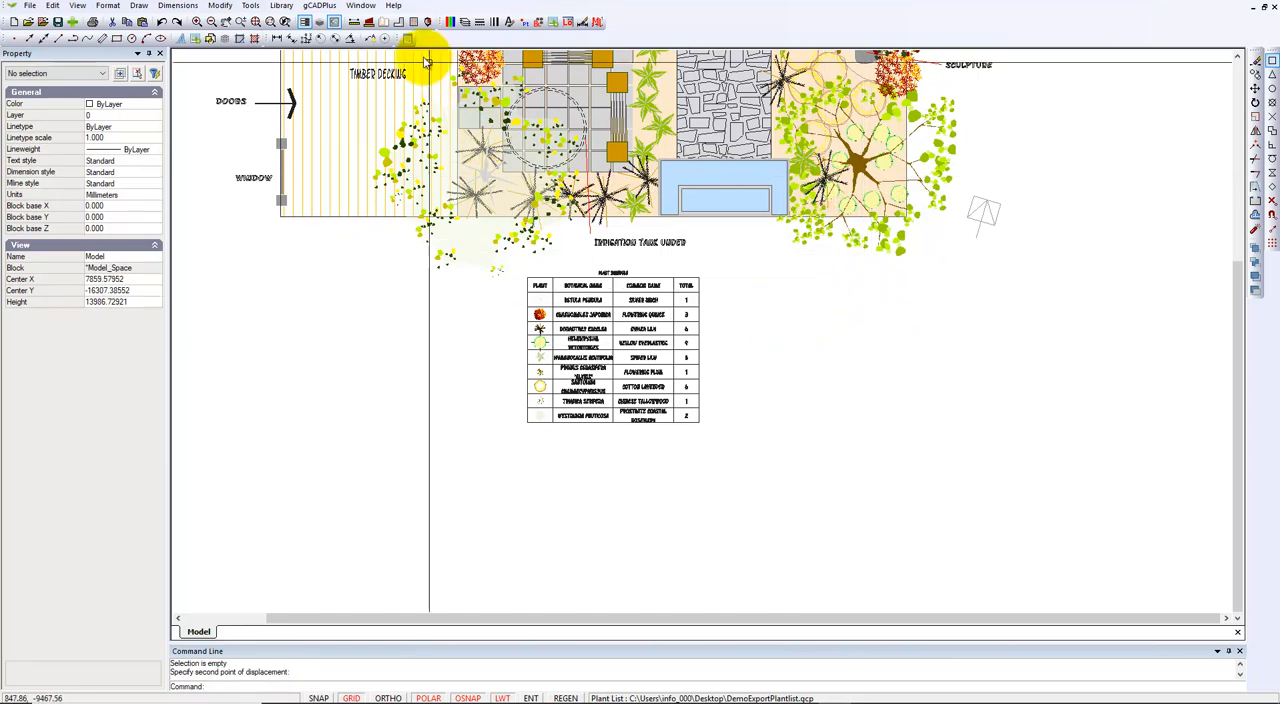
Update the existing plant schedule below the Irrigation Tank Under label to match the current symbols in the plan, and check its totals.
{"action": "left_click", "coordinate": [320, 6]}
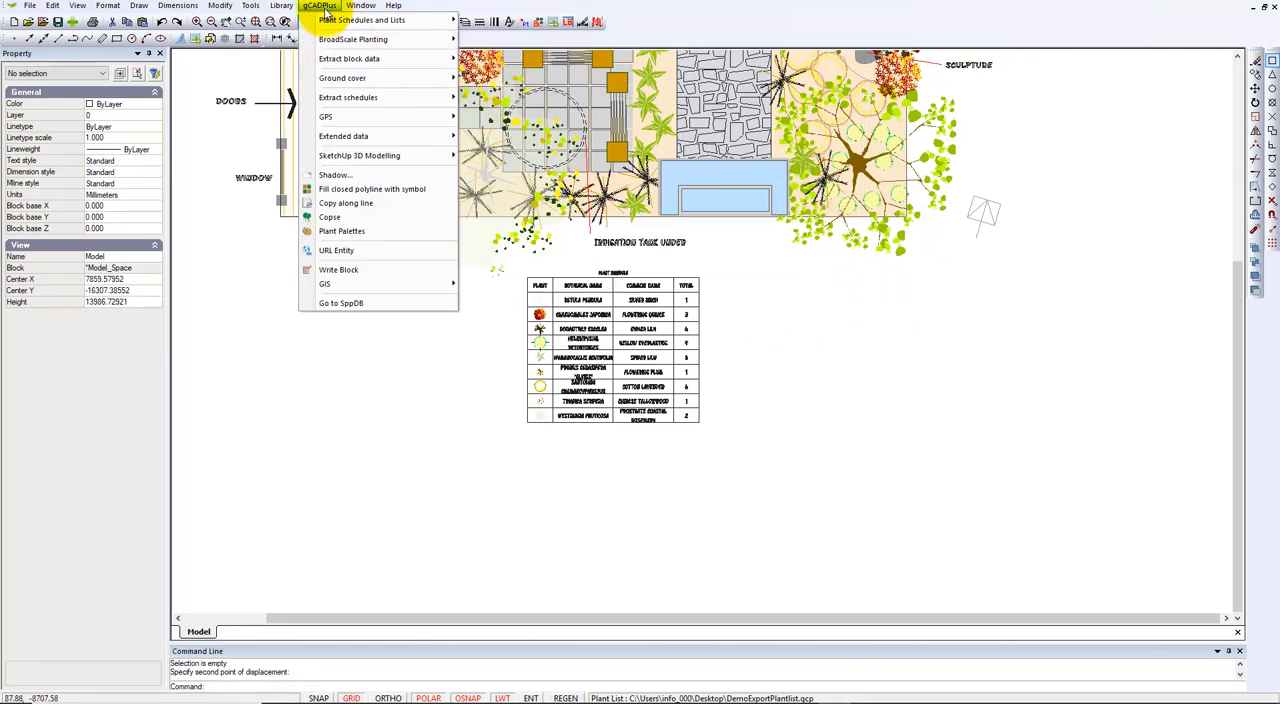
{"action": "mouse_move", "coordinate": [450, 20]}
{"action": "mouse_move", "coordinate": [640, 176]}
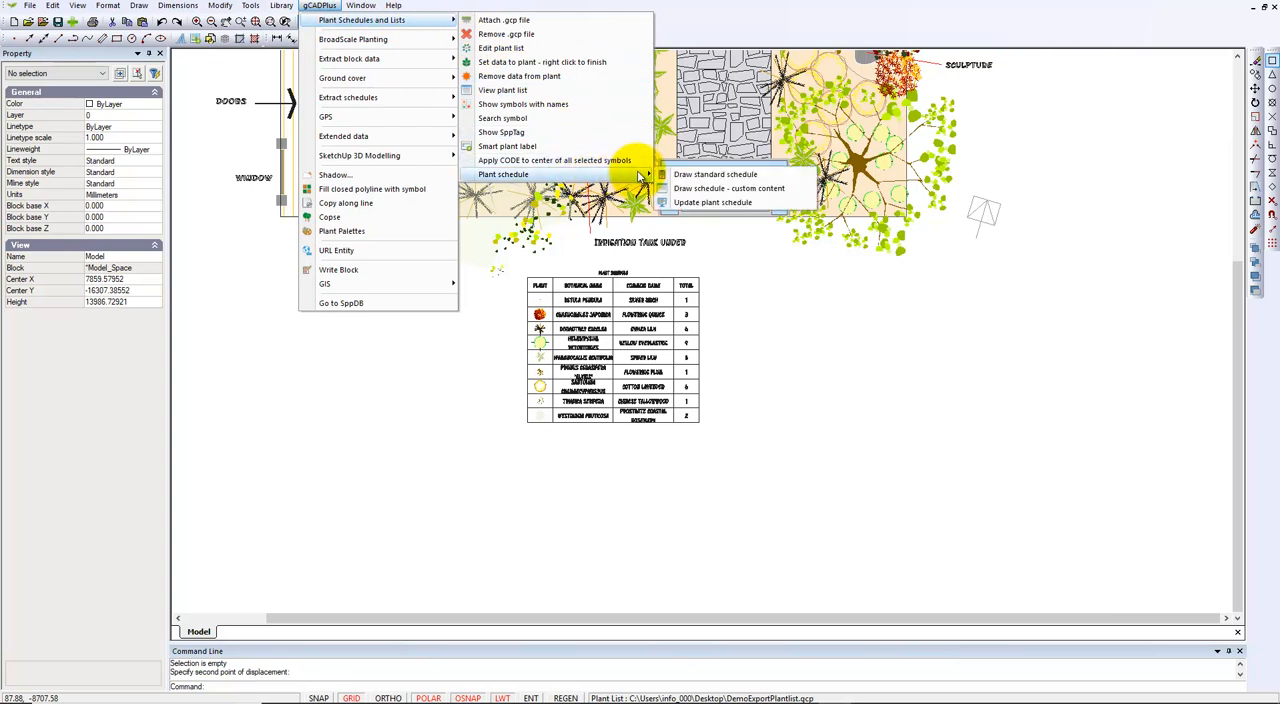
{"action": "left_click", "coordinate": [712, 203]}
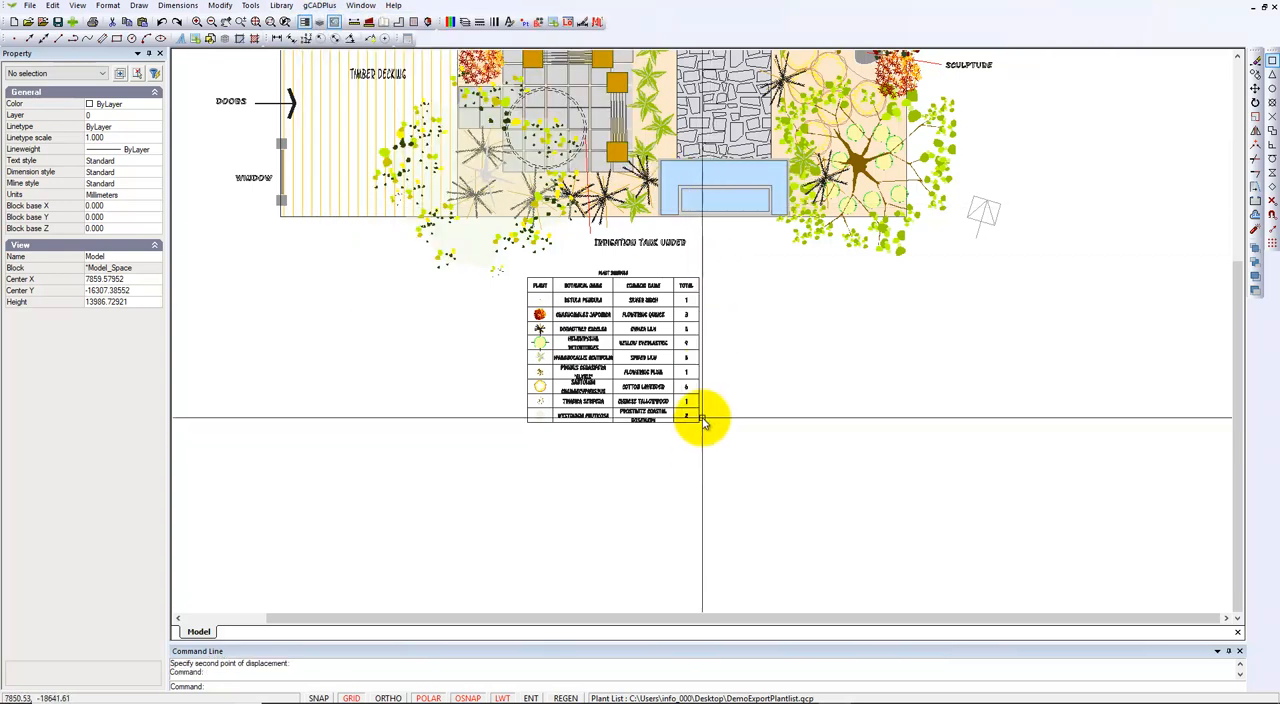
{"action": "scroll", "coordinate": [690, 358], "scroll_direction": "up", "scroll_amount": 2}
{"action": "scroll", "coordinate": [690, 358], "scroll_direction": "up", "scroll_amount": 1}
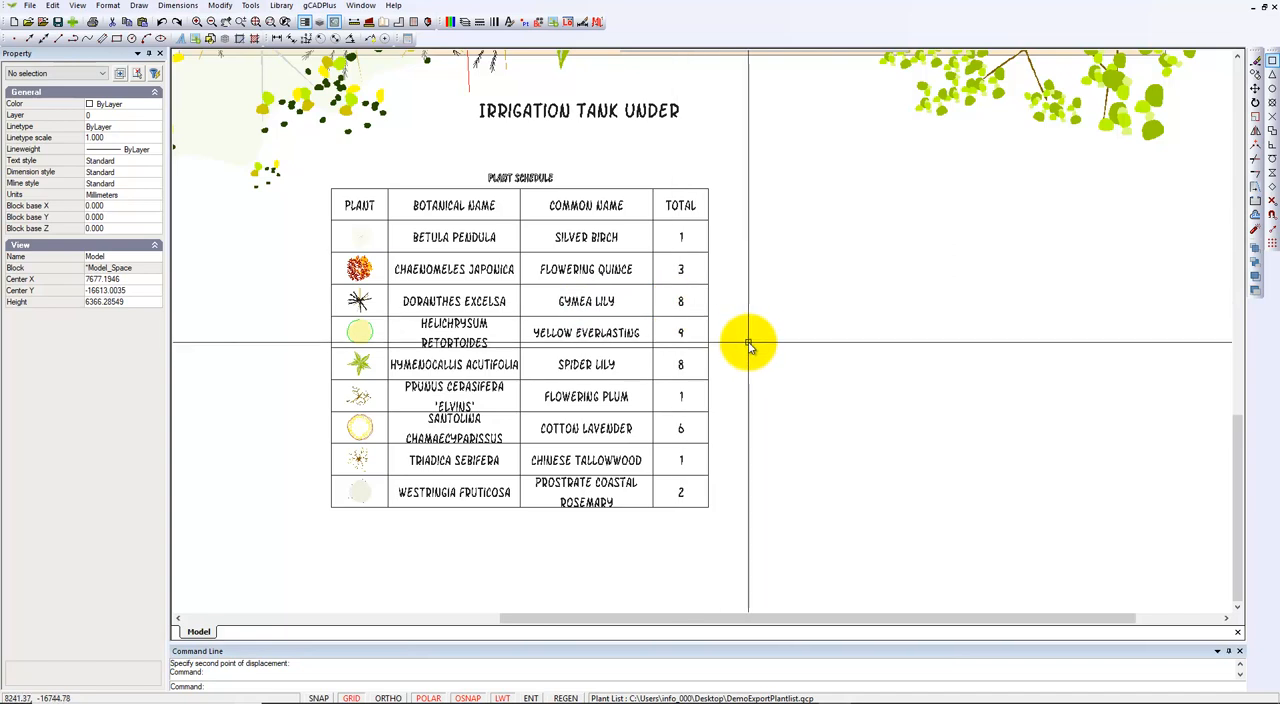
{"action": "scroll", "coordinate": [734, 346], "scroll_direction": "down", "scroll_amount": 3}
Explode the updated standard plant schedule block into separate entities.
{"action": "middle_click_drag", "start_coordinate": [746, 374], "coordinate": [496, 380]}
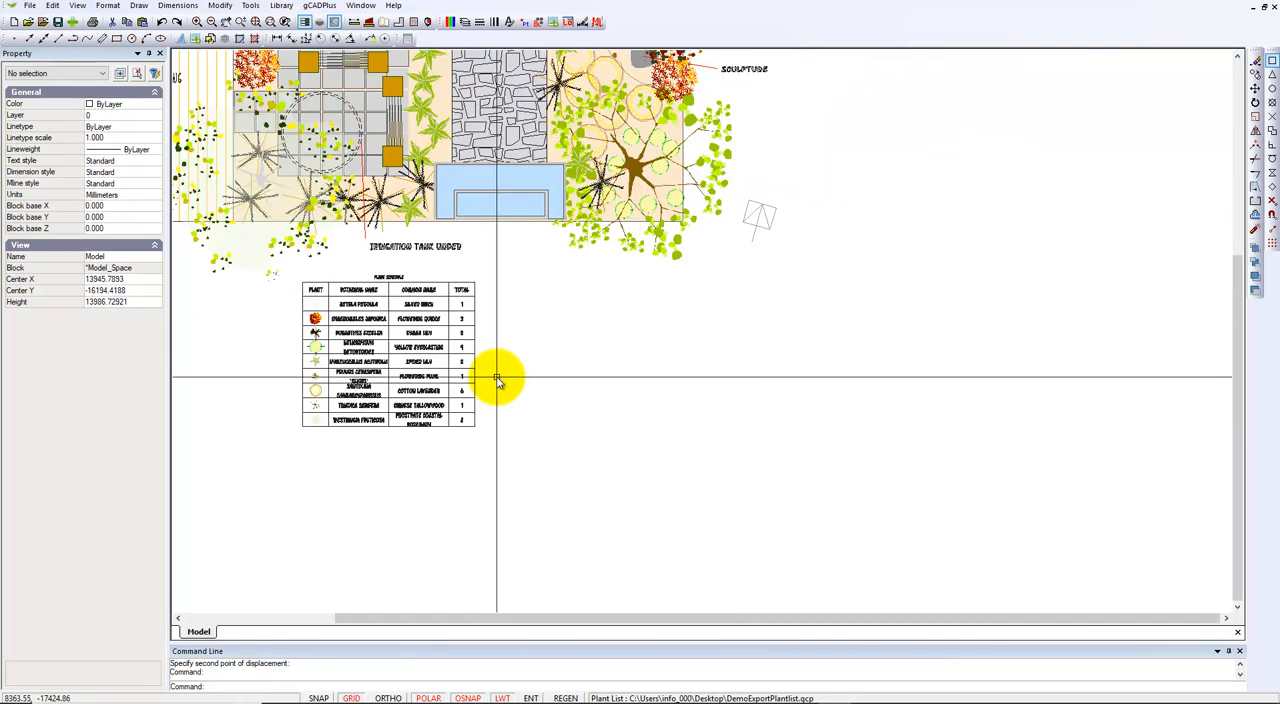
{"action": "left_click", "coordinate": [420, 348]}
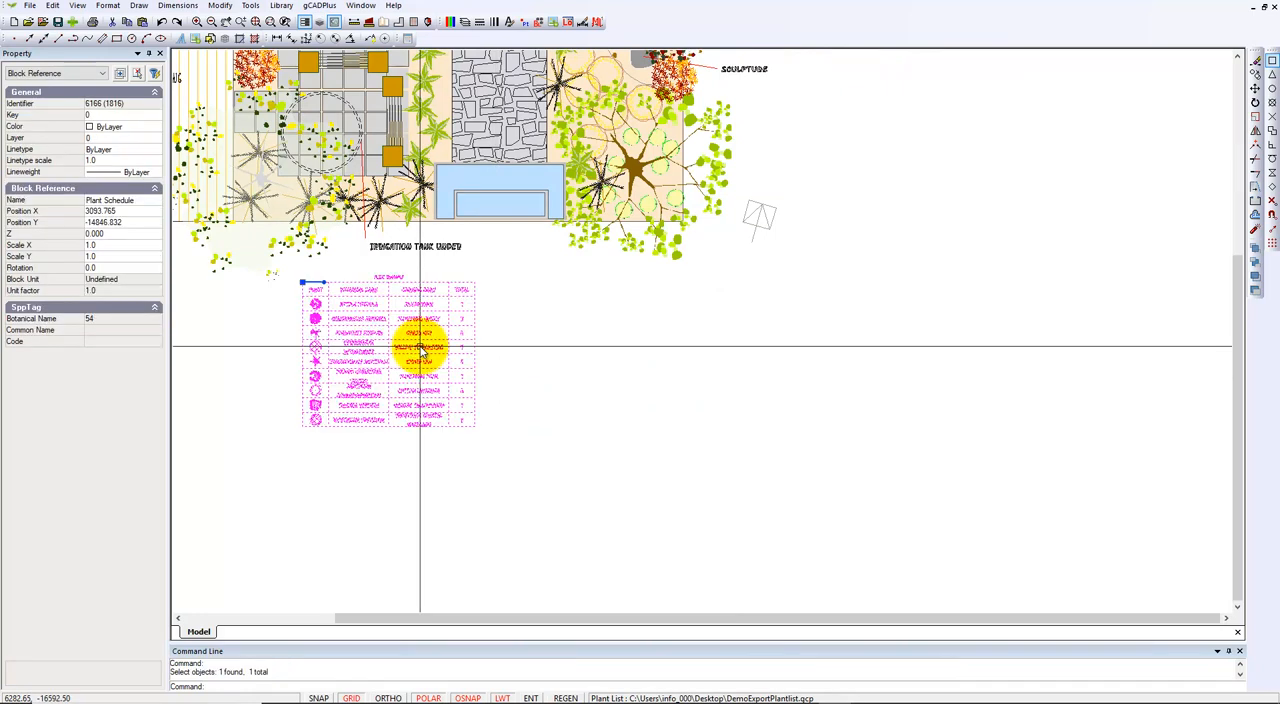
{"action": "right_click", "coordinate": [420, 348]}
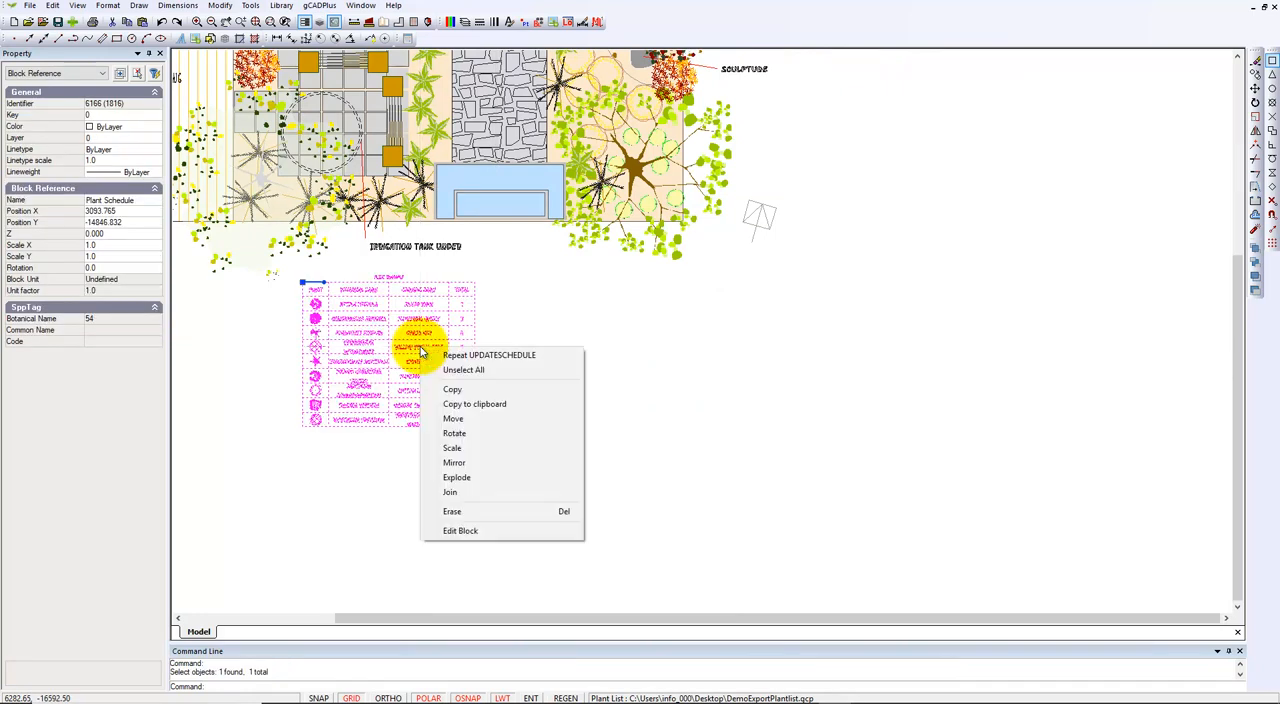
{"action": "left_click", "coordinate": [456, 479]}
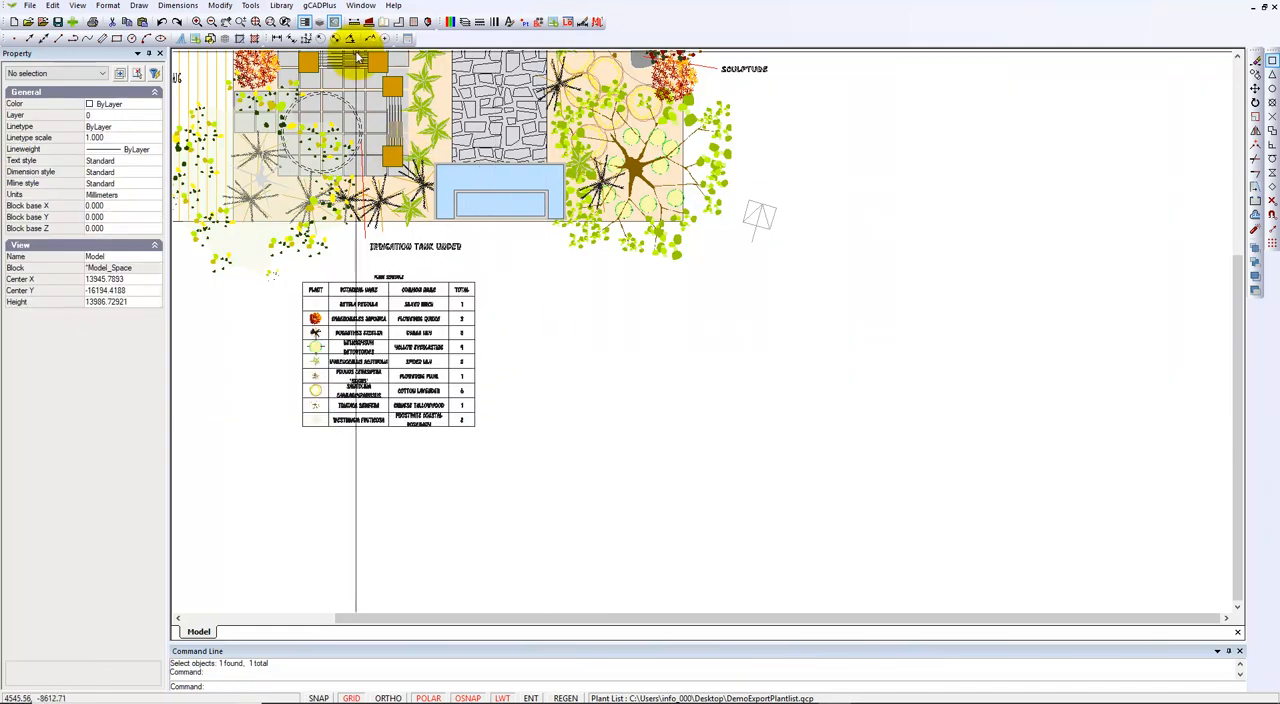
Draw a custom-content plant schedule beside the standard one, with botanical and common names in separate columns and text height 150, about 12000 mm wide.
{"action": "left_click", "coordinate": [320, 5]}
{"action": "mouse_move", "coordinate": [380, 20]}
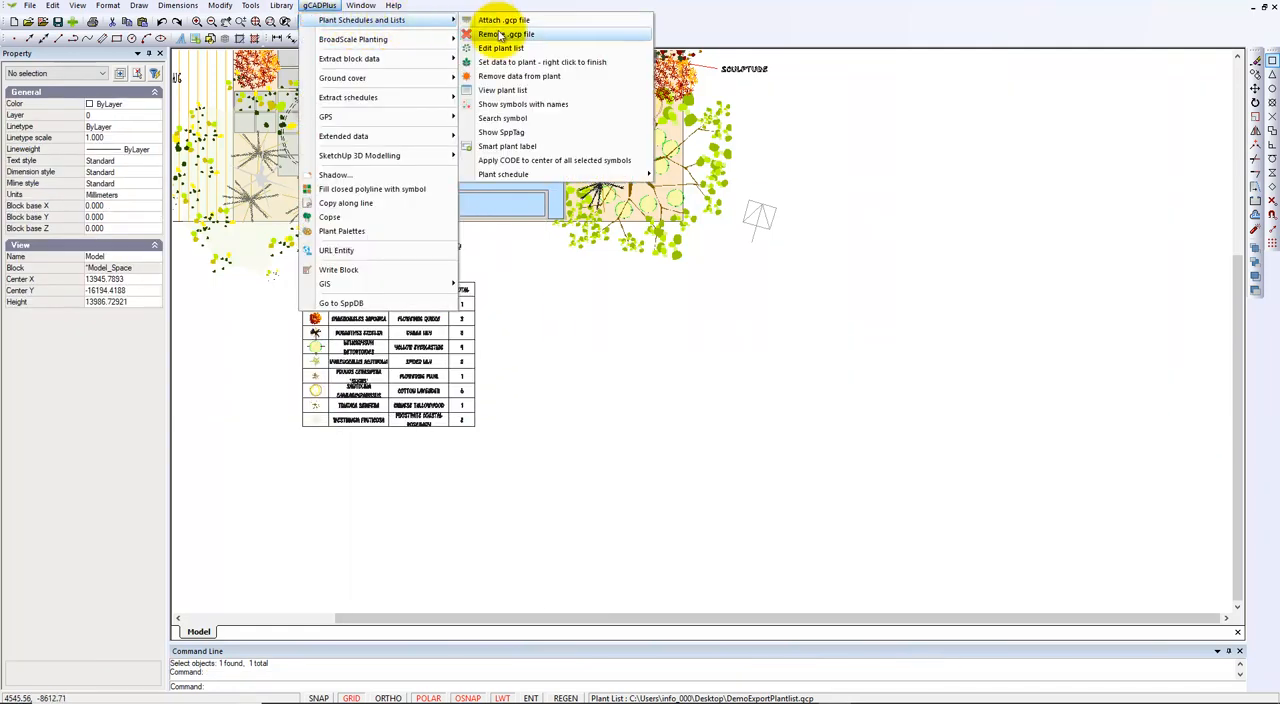
{"action": "mouse_move", "coordinate": [600, 174]}
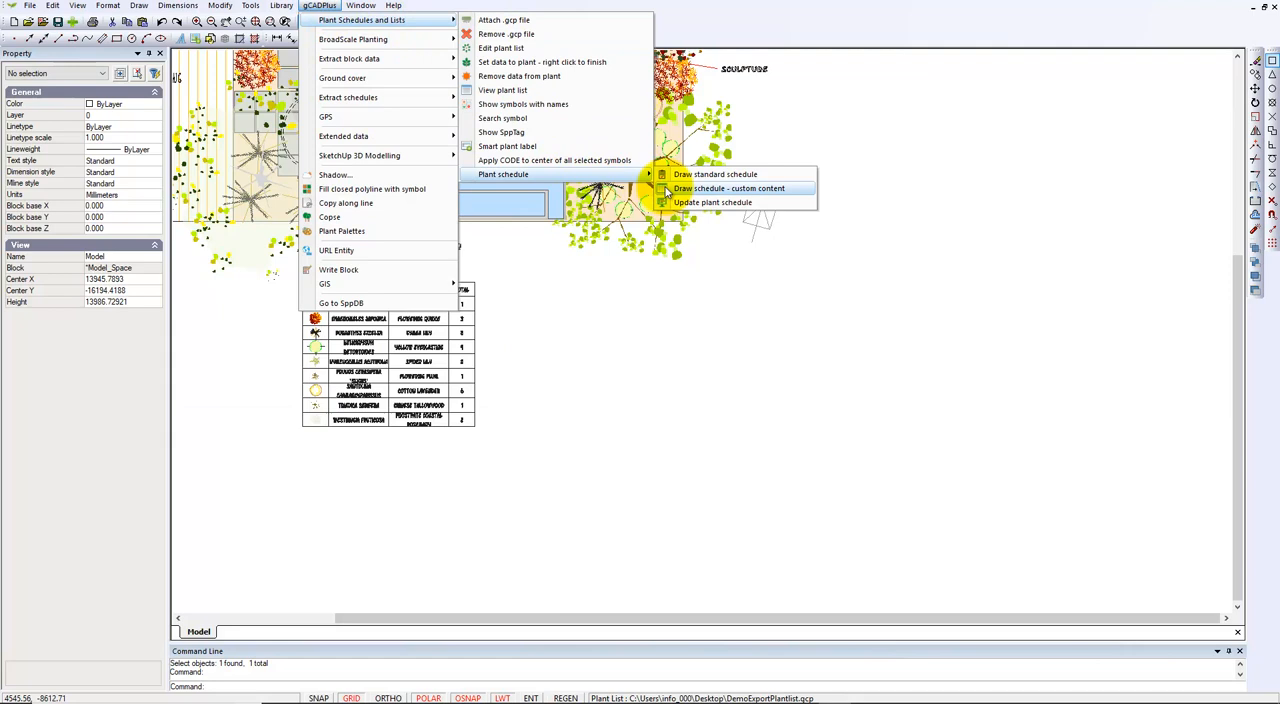
{"action": "left_click", "coordinate": [722, 190]}
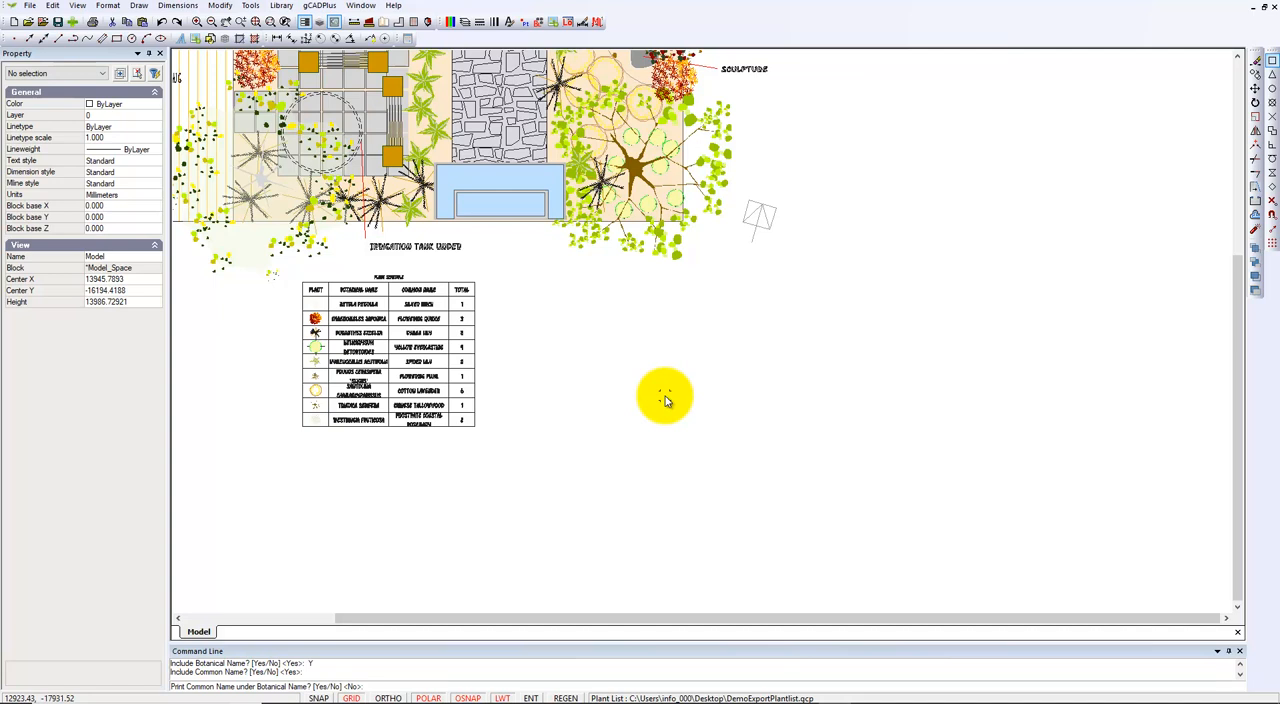
{"action": "key", "text": "Return"}
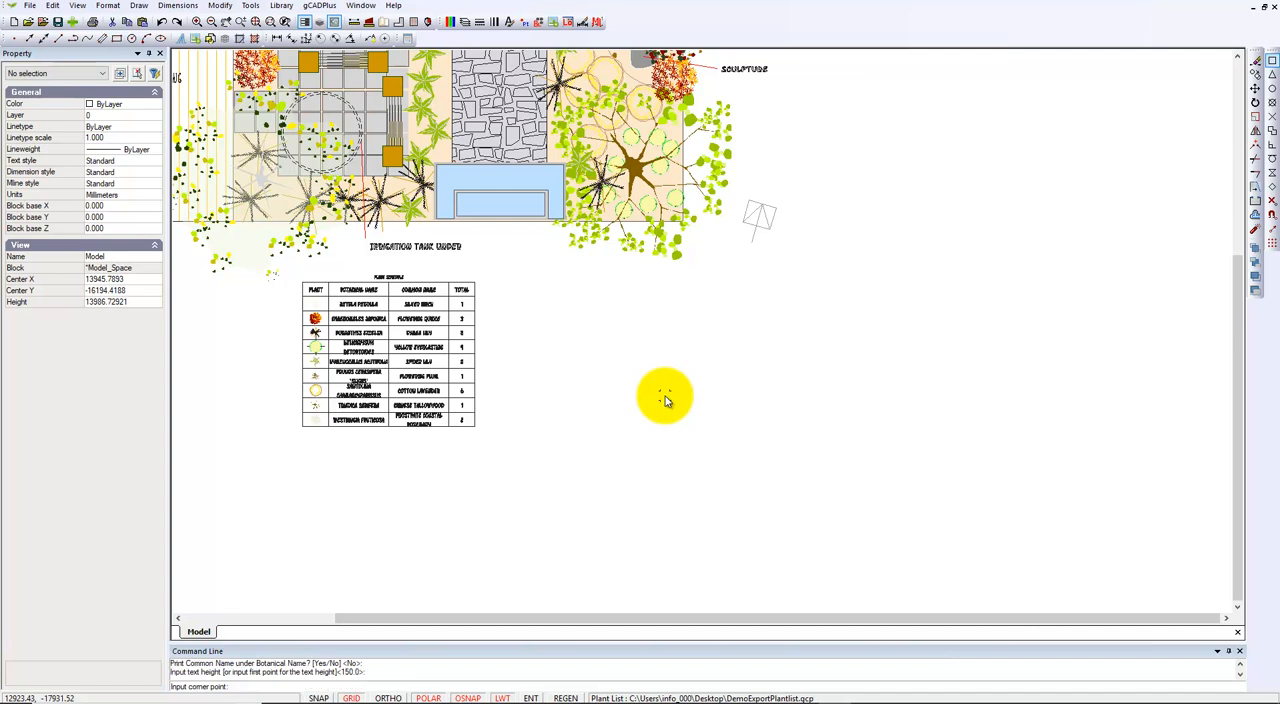
{"action": "left_click", "coordinate": [528, 284]}
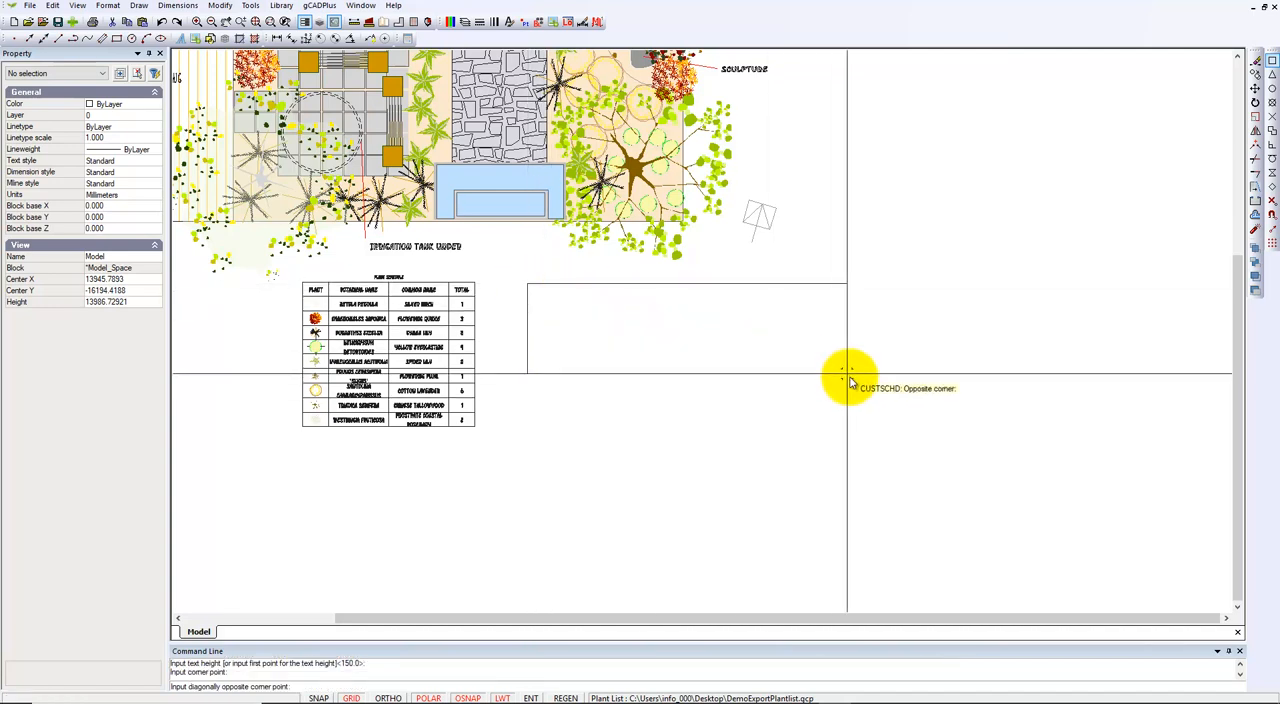
{"action": "left_click", "coordinate": [991, 428]}
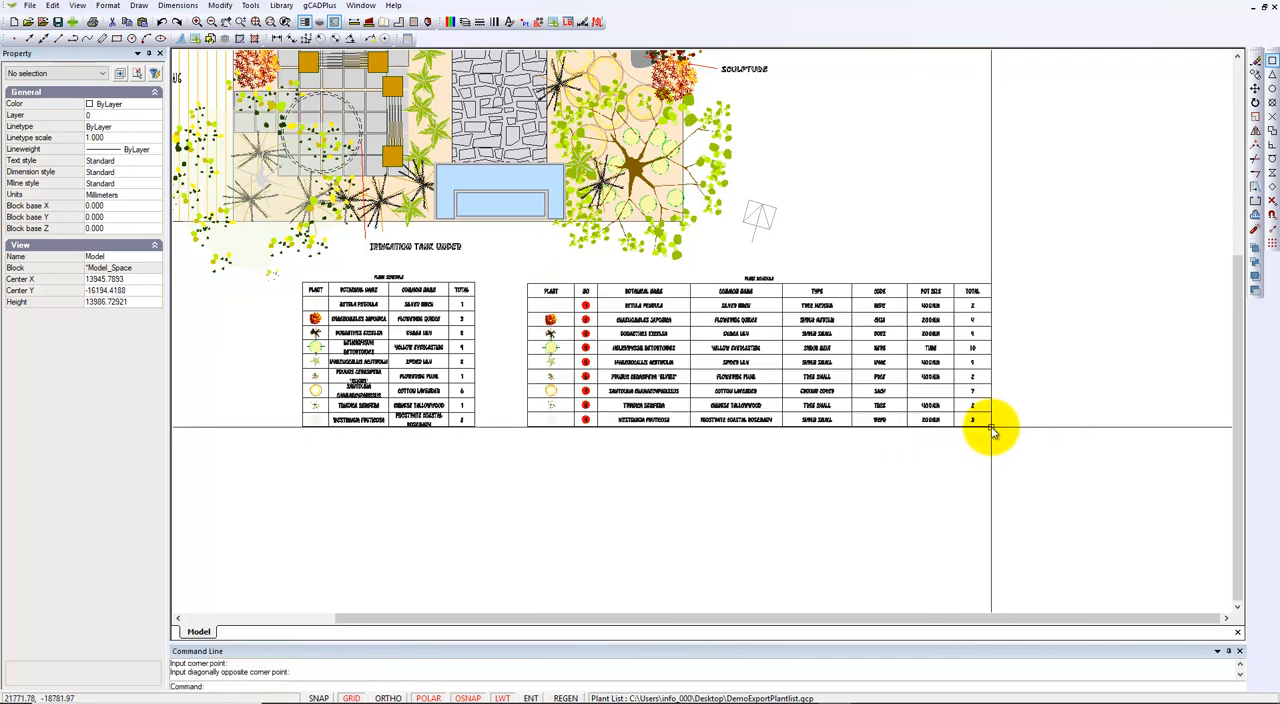
Open the block of the pale Betula pendula tree symbol overlapping the timber decking for editing.
{"action": "scroll", "coordinate": [643, 342], "scroll_direction": "up", "scroll_amount": 5}
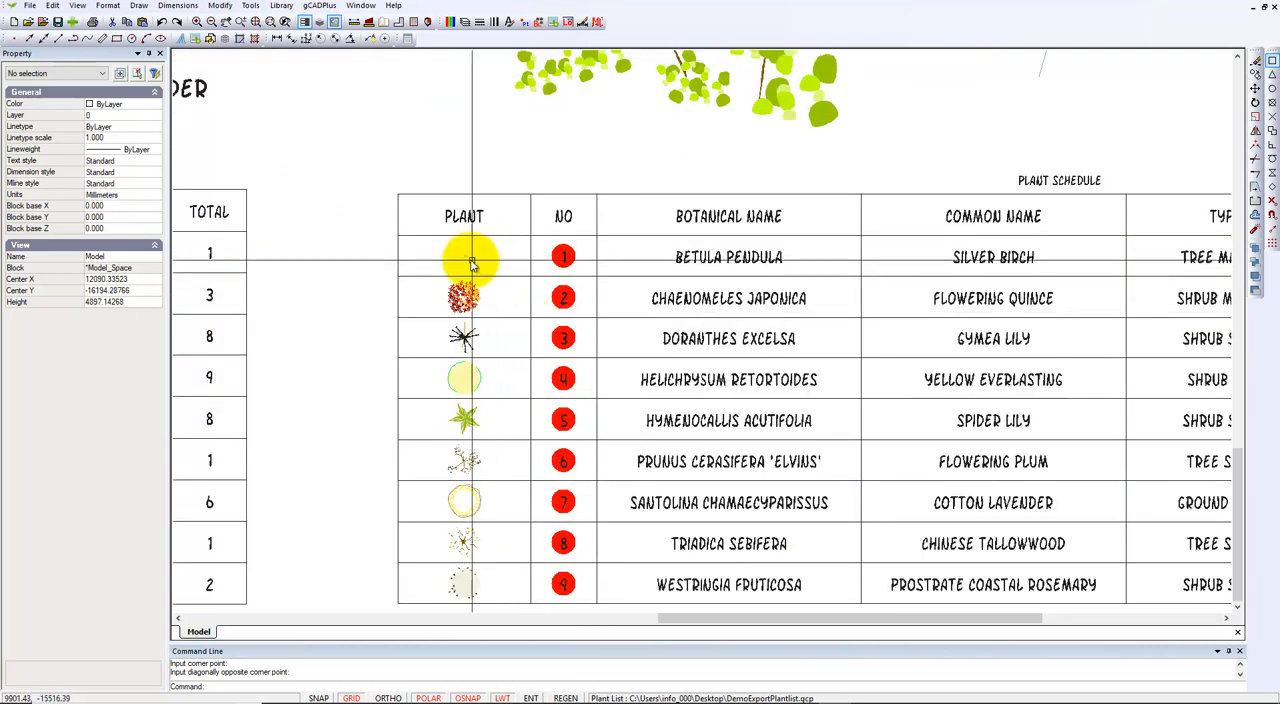
{"action": "left_click", "coordinate": [467, 259]}
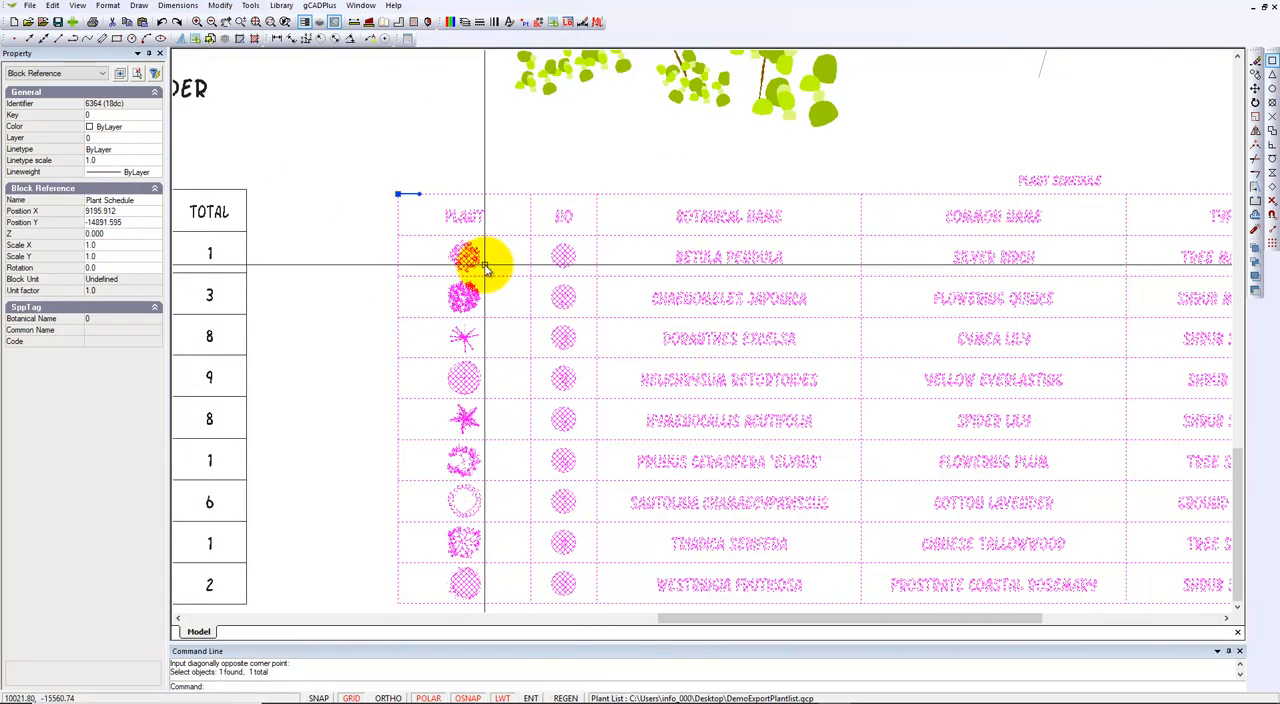
{"action": "key", "text": "Escape"}
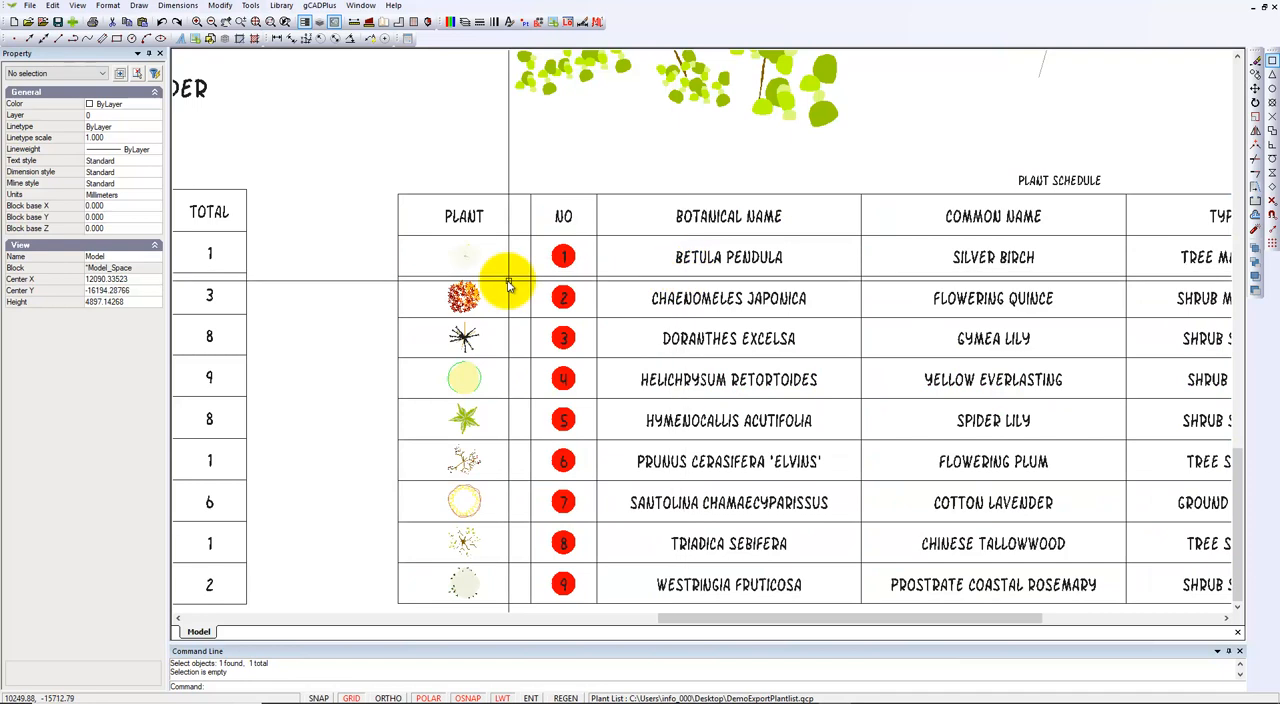
{"action": "scroll", "coordinate": [470, 265], "scroll_direction": "down", "scroll_amount": 3}
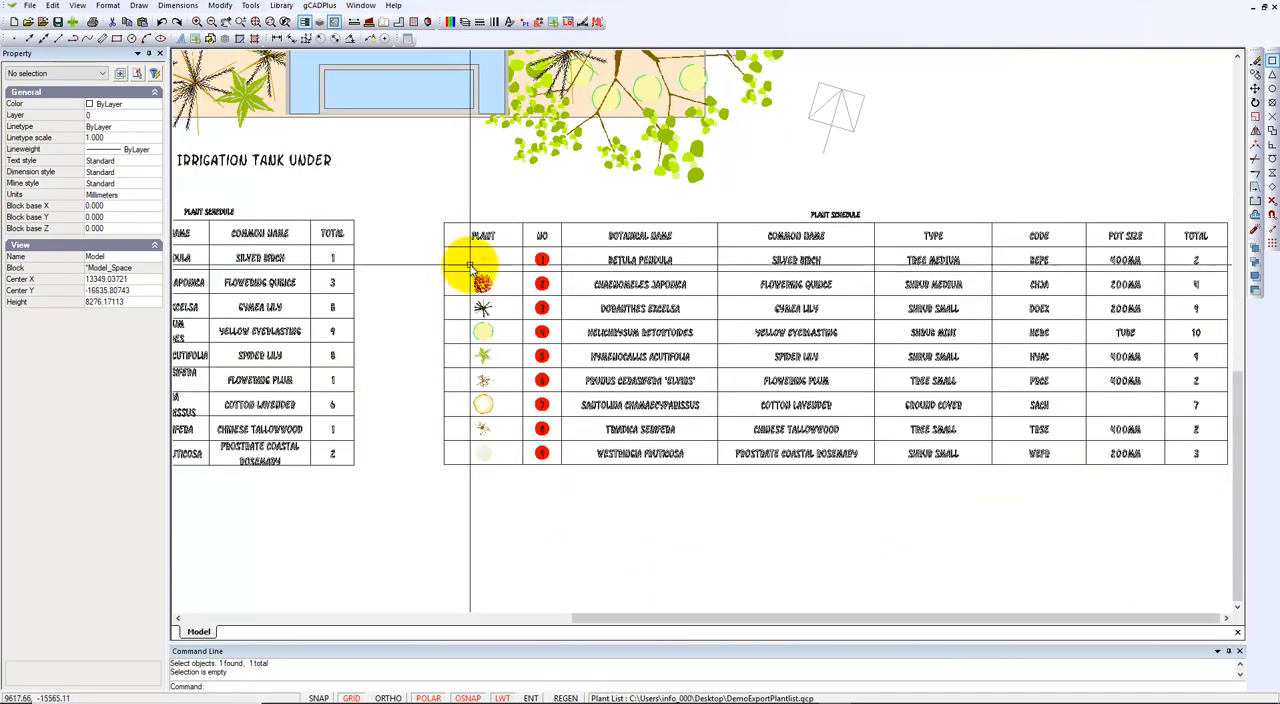
{"action": "scroll", "coordinate": [481, 264], "scroll_direction": "down", "scroll_amount": 2}
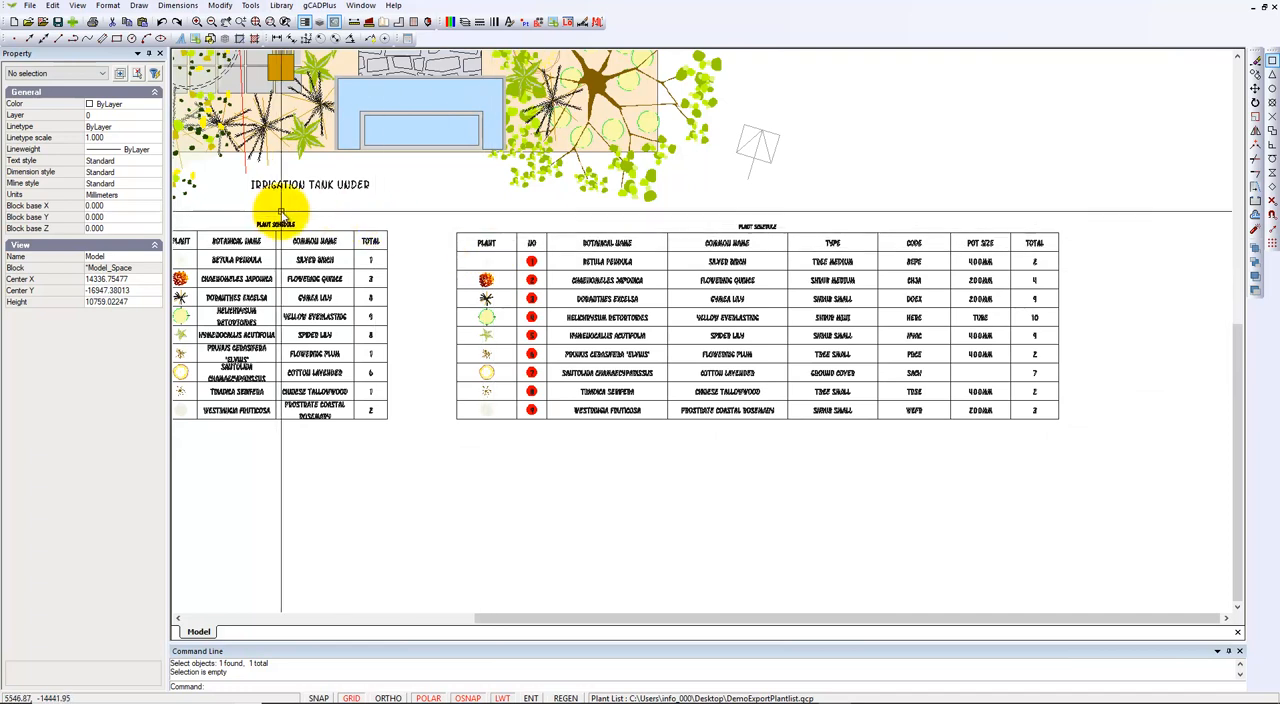
{"action": "middle_click_drag", "start_coordinate": [425, 231], "coordinate": [845, 360]}
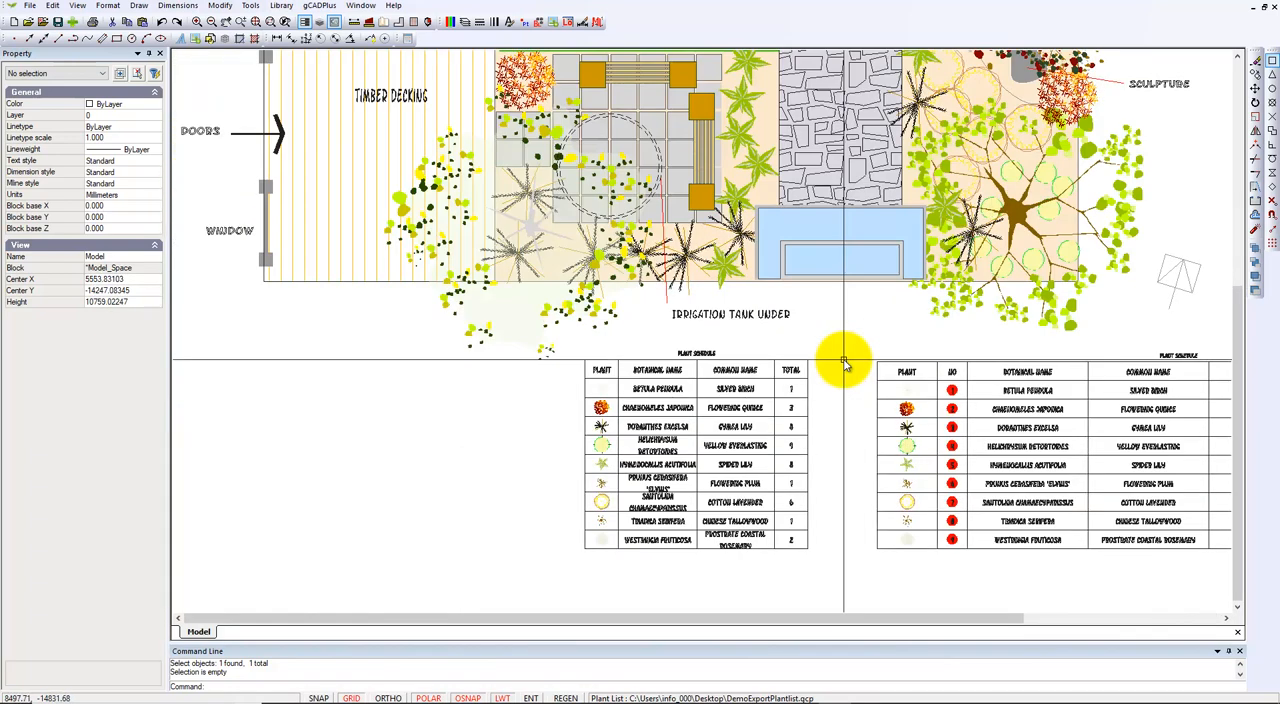
{"action": "left_click", "coordinate": [539, 316]}
{"action": "right_click", "coordinate": [535, 311]}
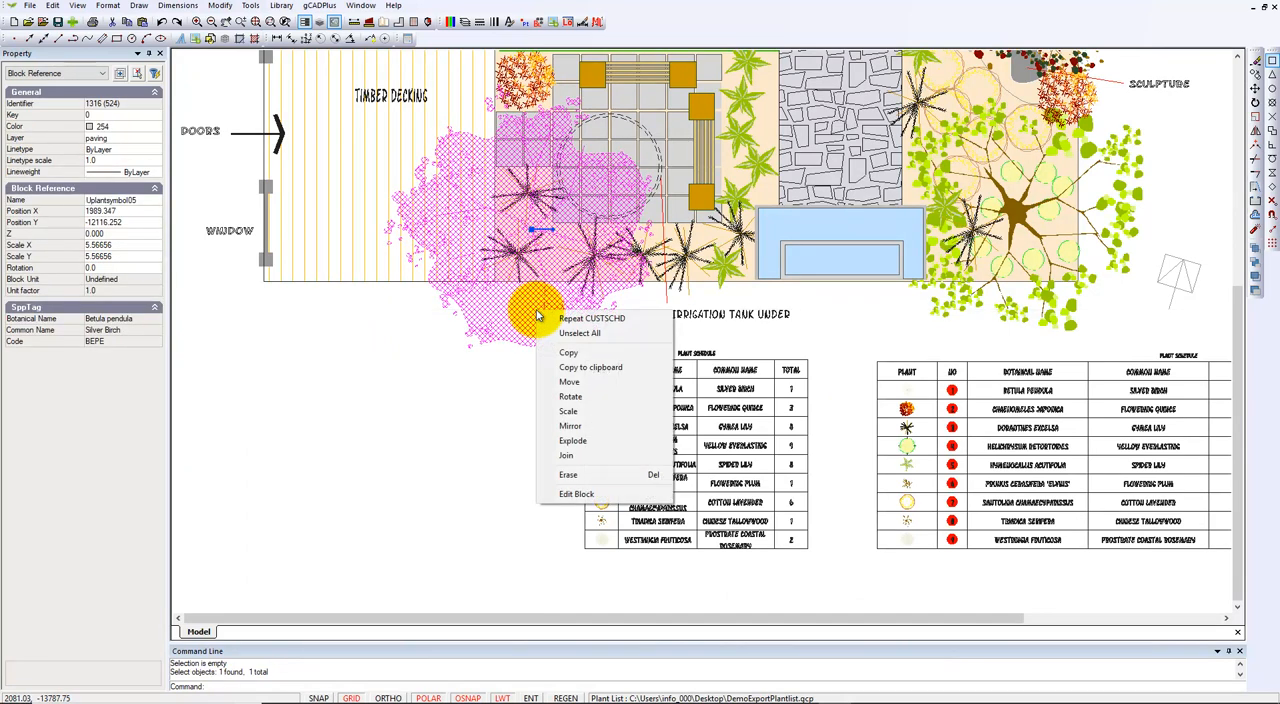
{"action": "left_click", "coordinate": [576, 494]}
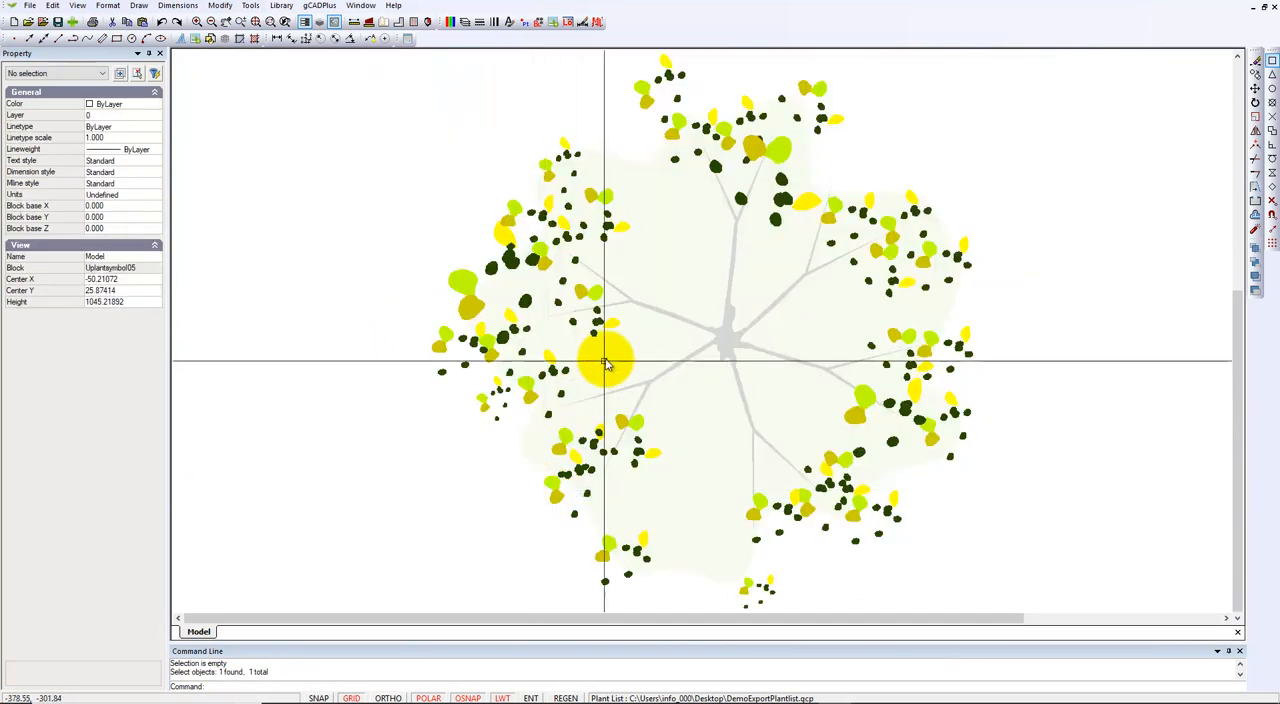
Give the pale canopy polyline of the Betula pendula symbol a darker border color and finish editing the block.
{"action": "left_click", "coordinate": [608, 358]}
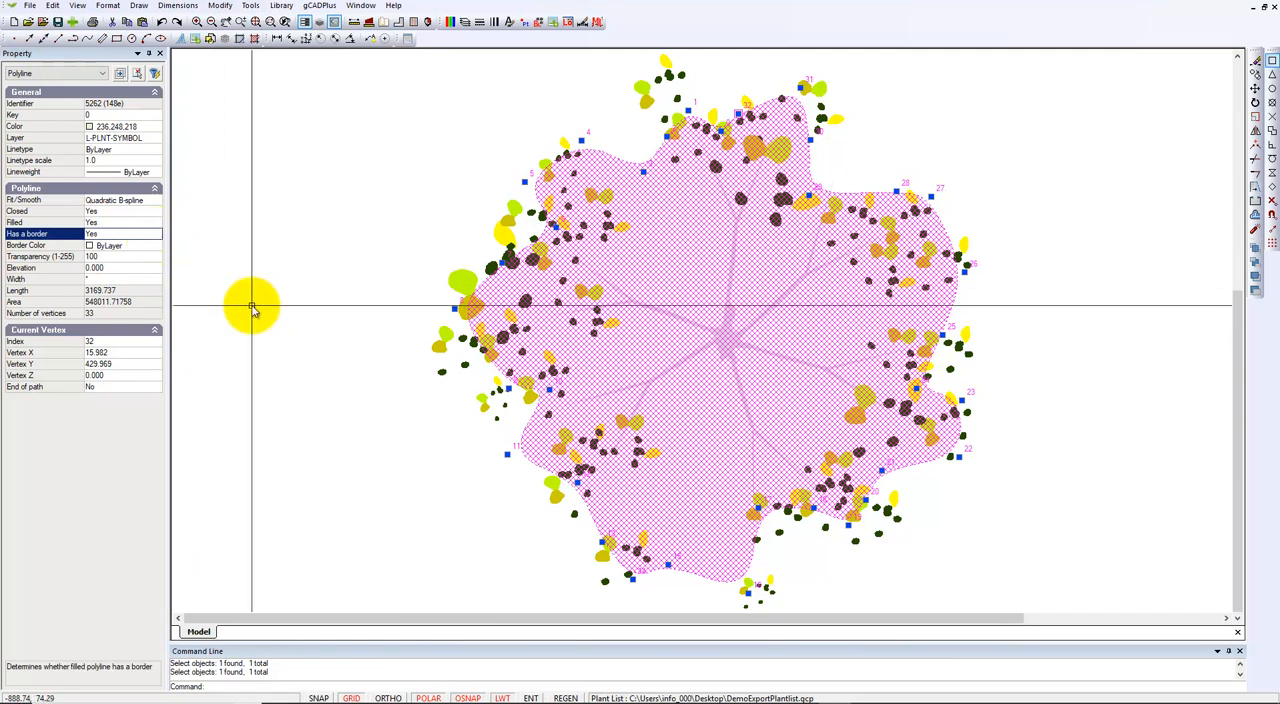
{"action": "key", "text": "Escape"}
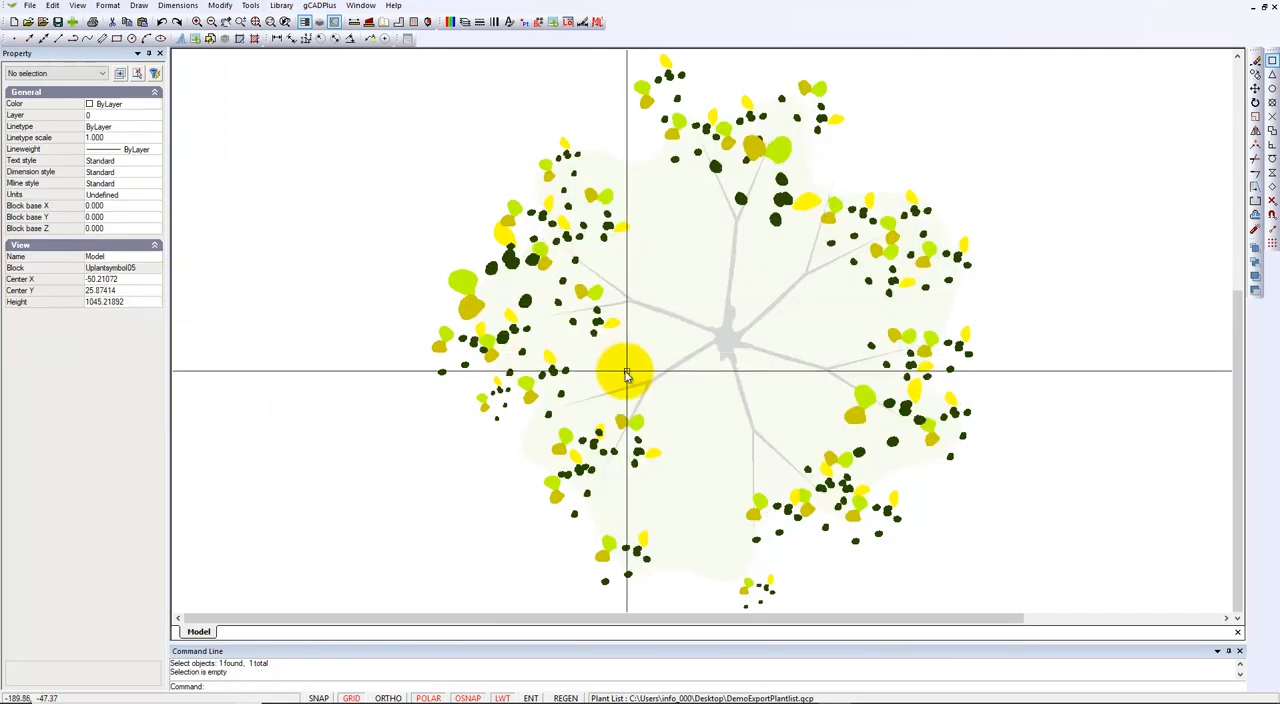
{"action": "left_click", "coordinate": [624, 371]}
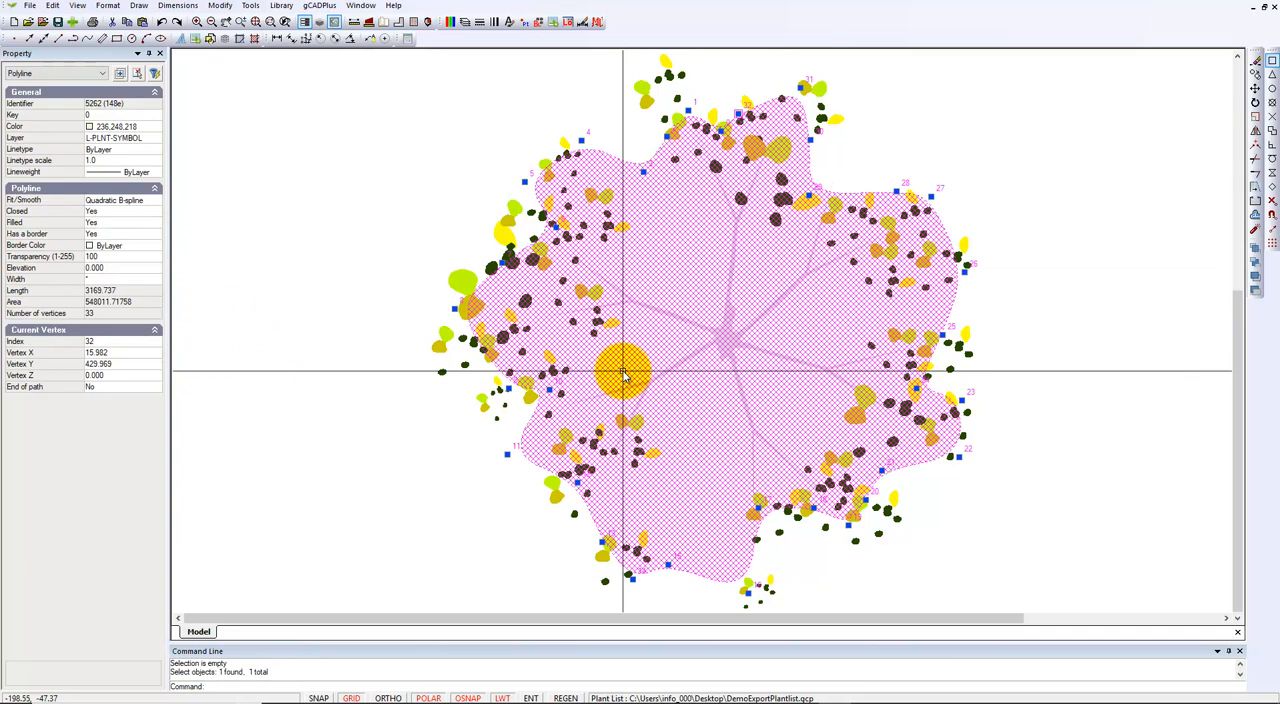
{"action": "double_click", "coordinate": [156, 249]}
{"action": "left_click_drag", "start_coordinate": [157, 433], "coordinate": [163, 567]}
{"action": "left_click", "coordinate": [129, 531]}
{"action": "key", "text": "Escape"}
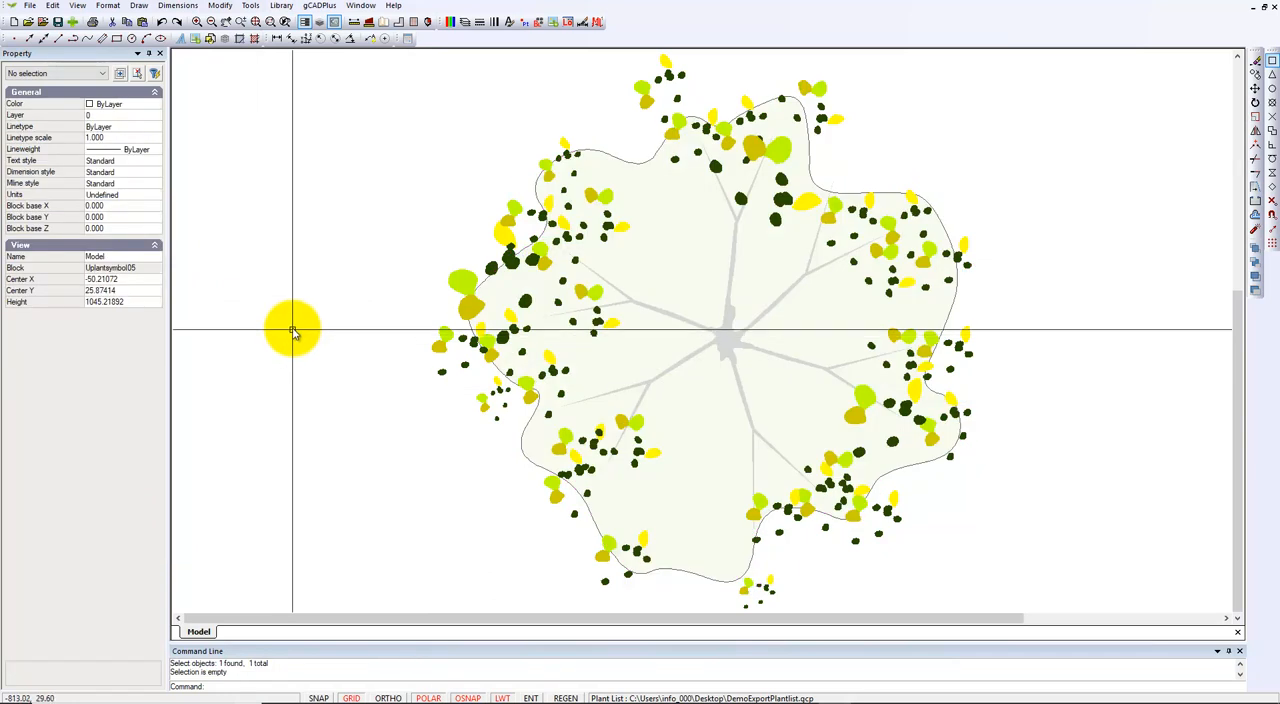
{"action": "right_click", "coordinate": [306, 288]}
{"action": "left_click", "coordinate": [358, 293]}
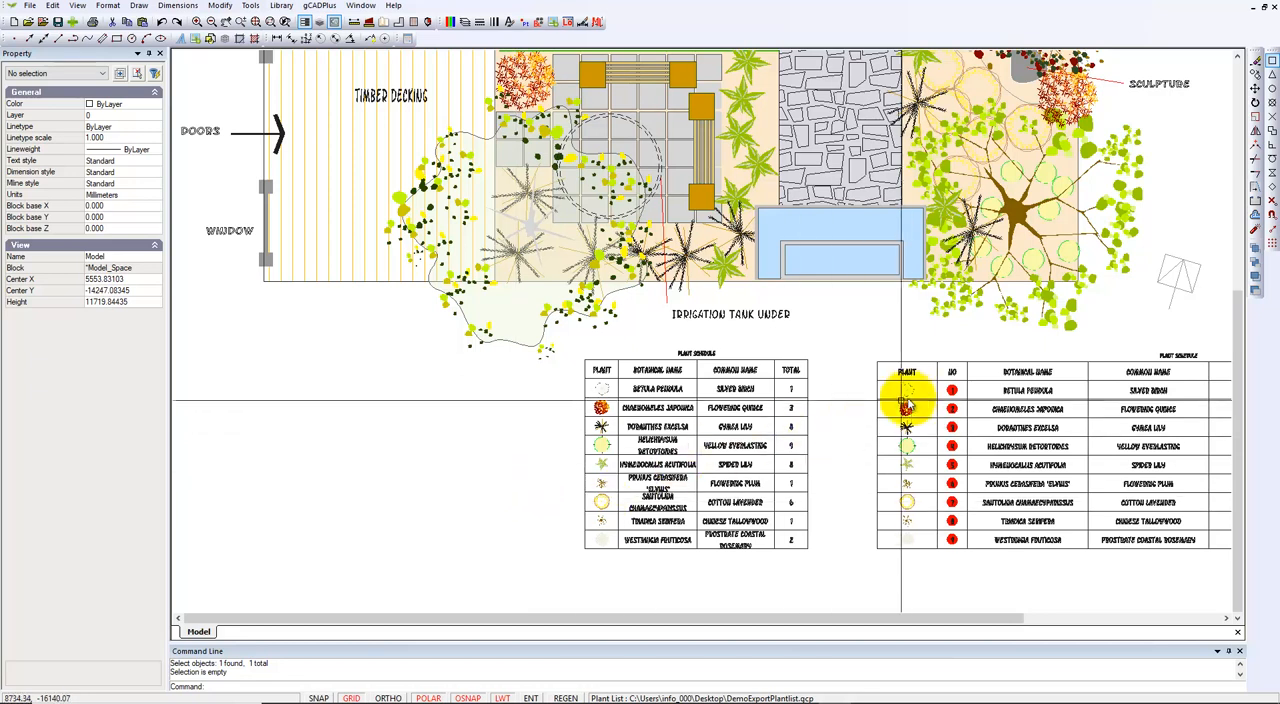
Examine the Betula pendula symbol in both plant schedules and compare the columns of the two tables.
{"action": "scroll", "coordinate": [910, 400], "scroll_direction": "up", "scroll_amount": 5}
{"action": "scroll", "coordinate": [912, 398], "scroll_direction": "up", "scroll_amount": 1}
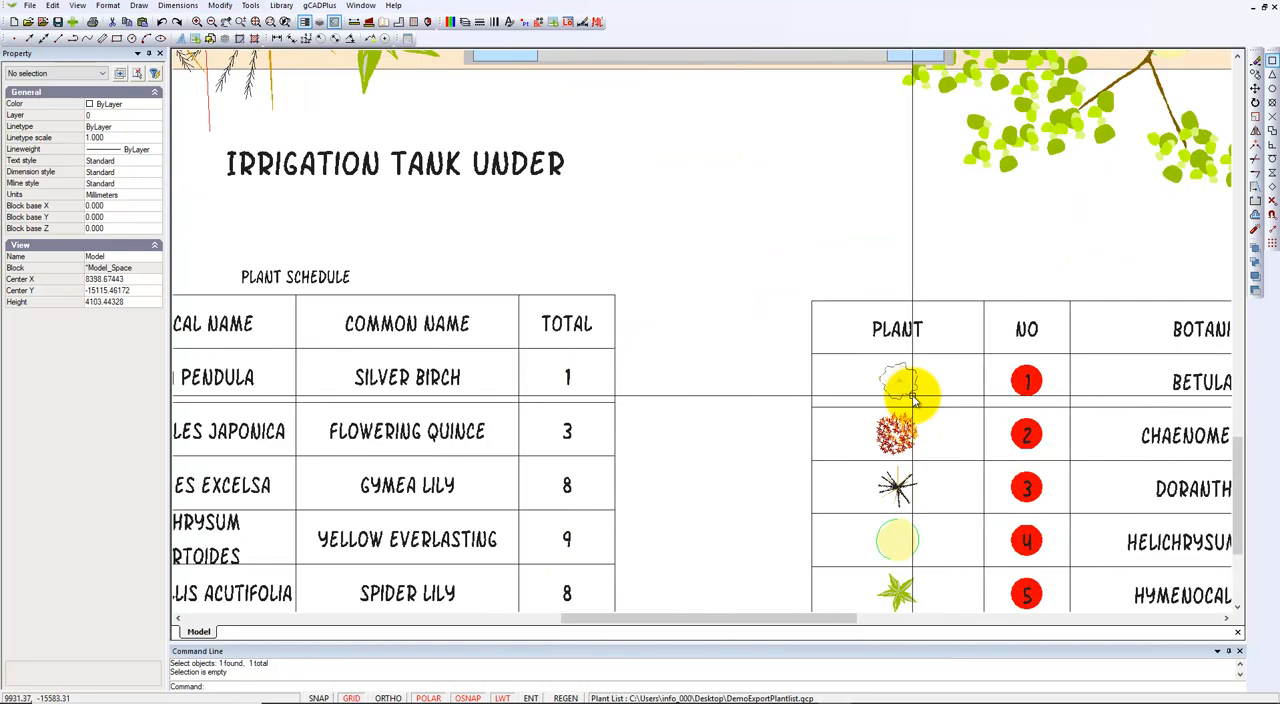
{"action": "scroll", "coordinate": [910, 396], "scroll_direction": "down", "scroll_amount": 3}
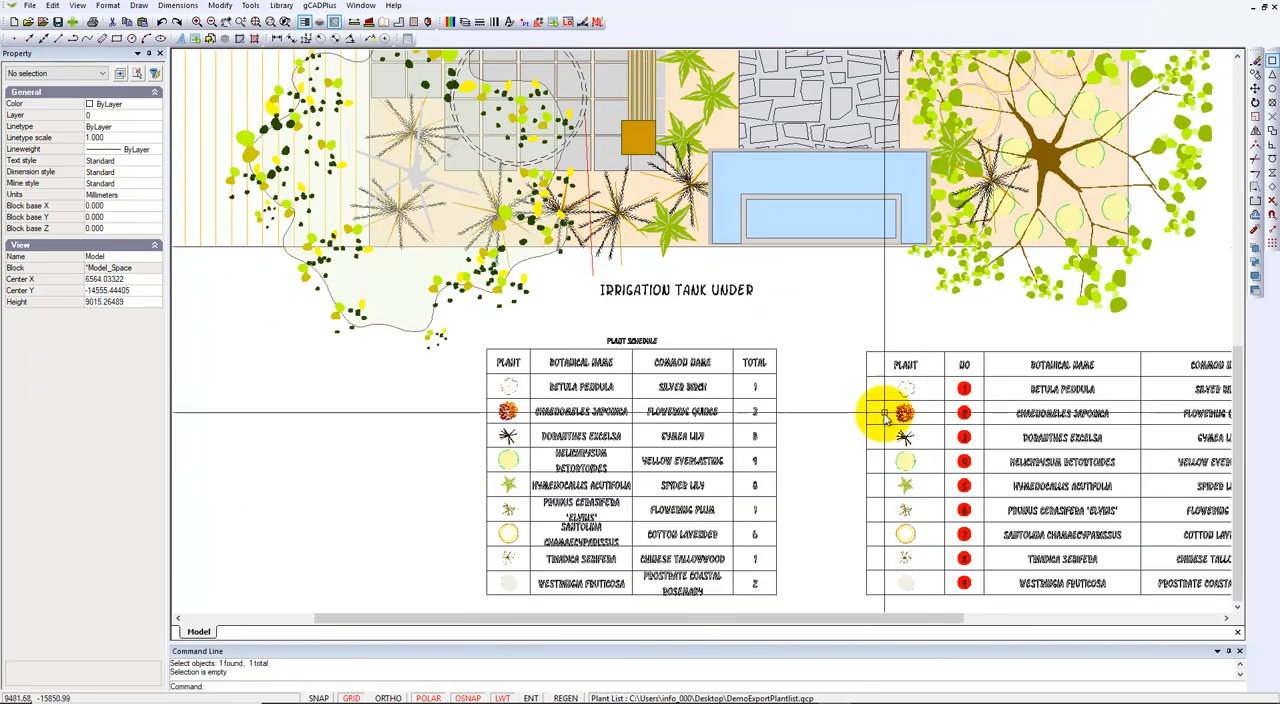
{"action": "middle_click_drag", "start_coordinate": [877, 437], "coordinate": [543, 390]}
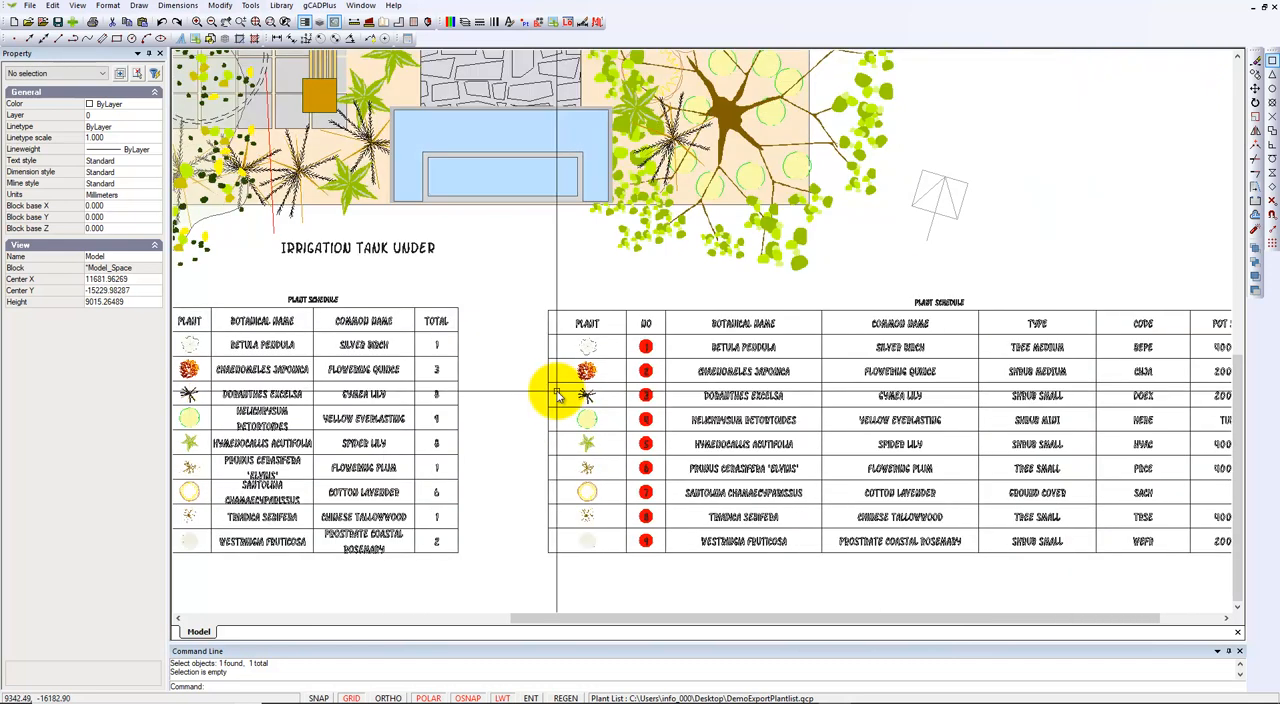
{"action": "scroll", "coordinate": [543, 392], "scroll_direction": "down", "scroll_amount": 1}
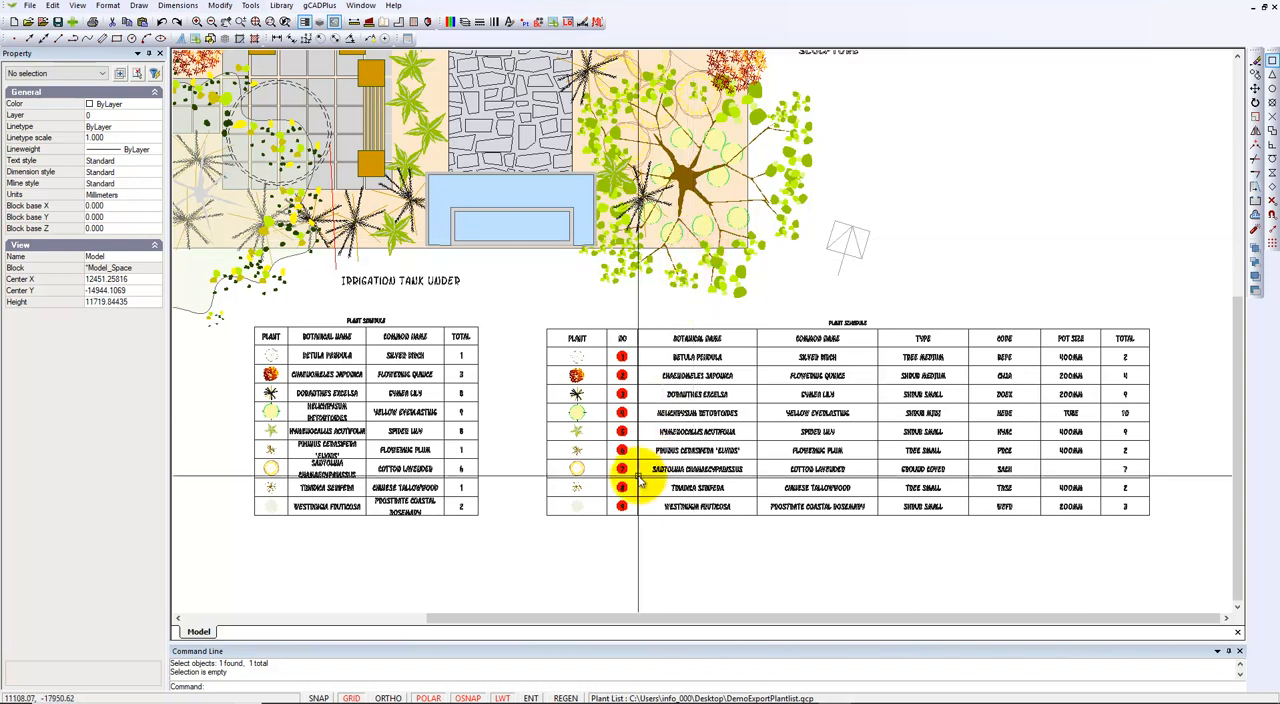
Explode the custom-content plant schedule block into separate entities.
{"action": "scroll", "coordinate": [622, 412], "scroll_direction": "up", "scroll_amount": 1}
{"action": "scroll", "coordinate": [622, 412], "scroll_direction": "up", "scroll_amount": 2}
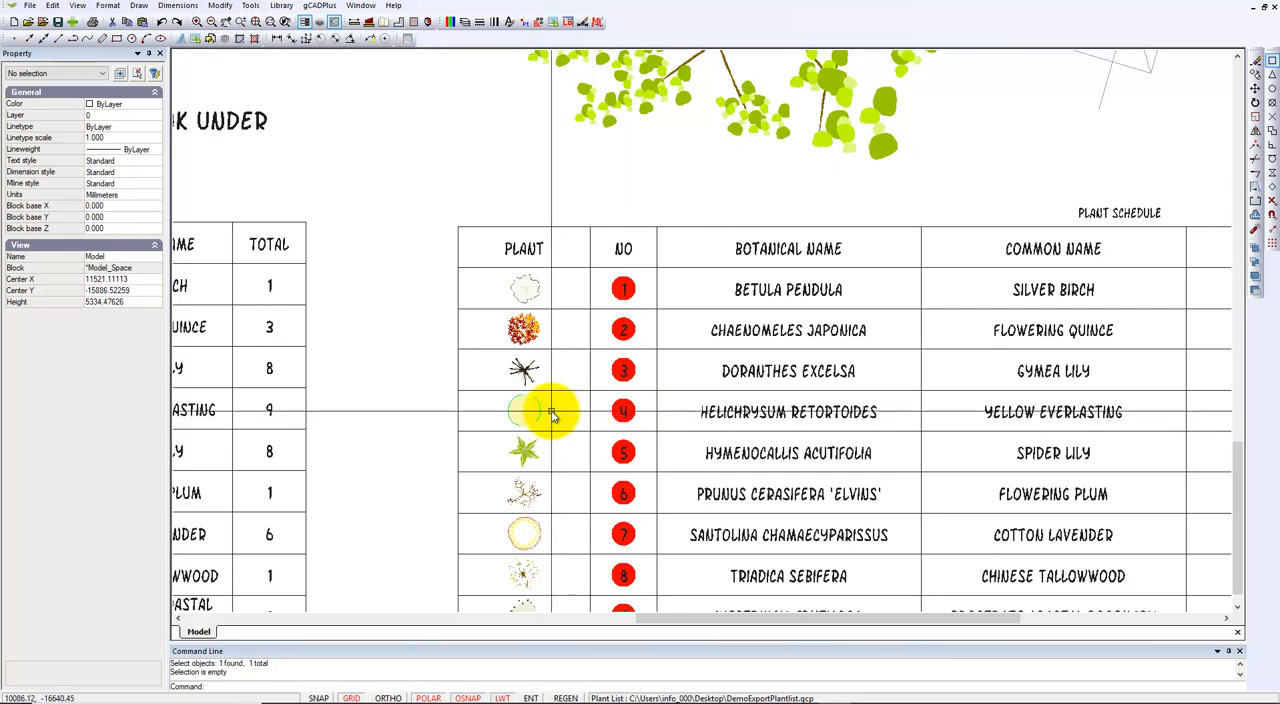
{"action": "left_click", "coordinate": [690, 393]}
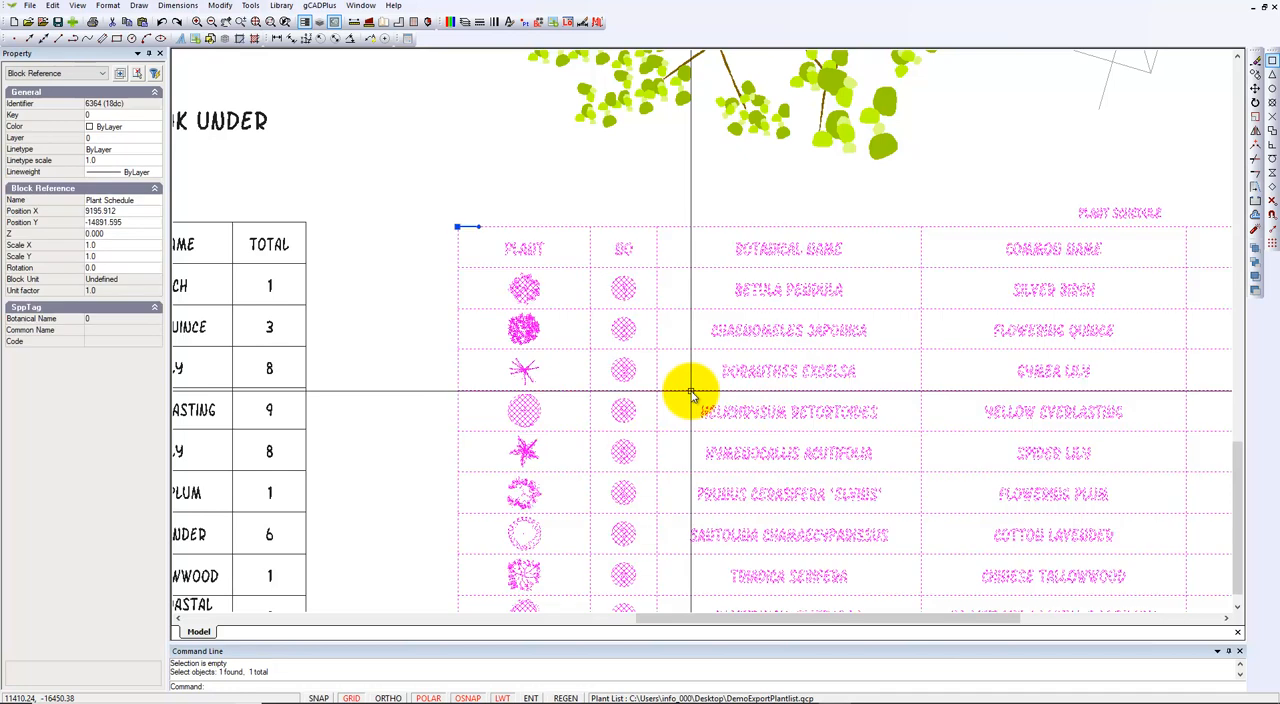
{"action": "right_click", "coordinate": [691, 395]}
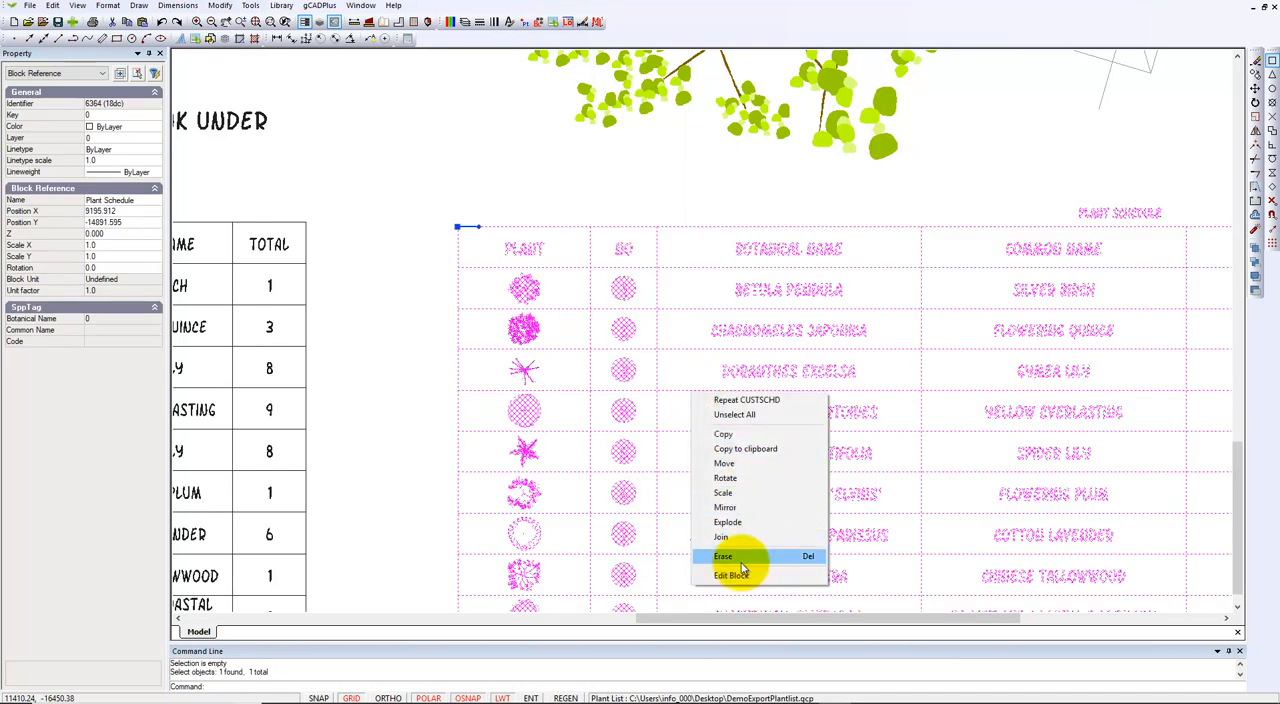
{"action": "left_click", "coordinate": [732, 526]}
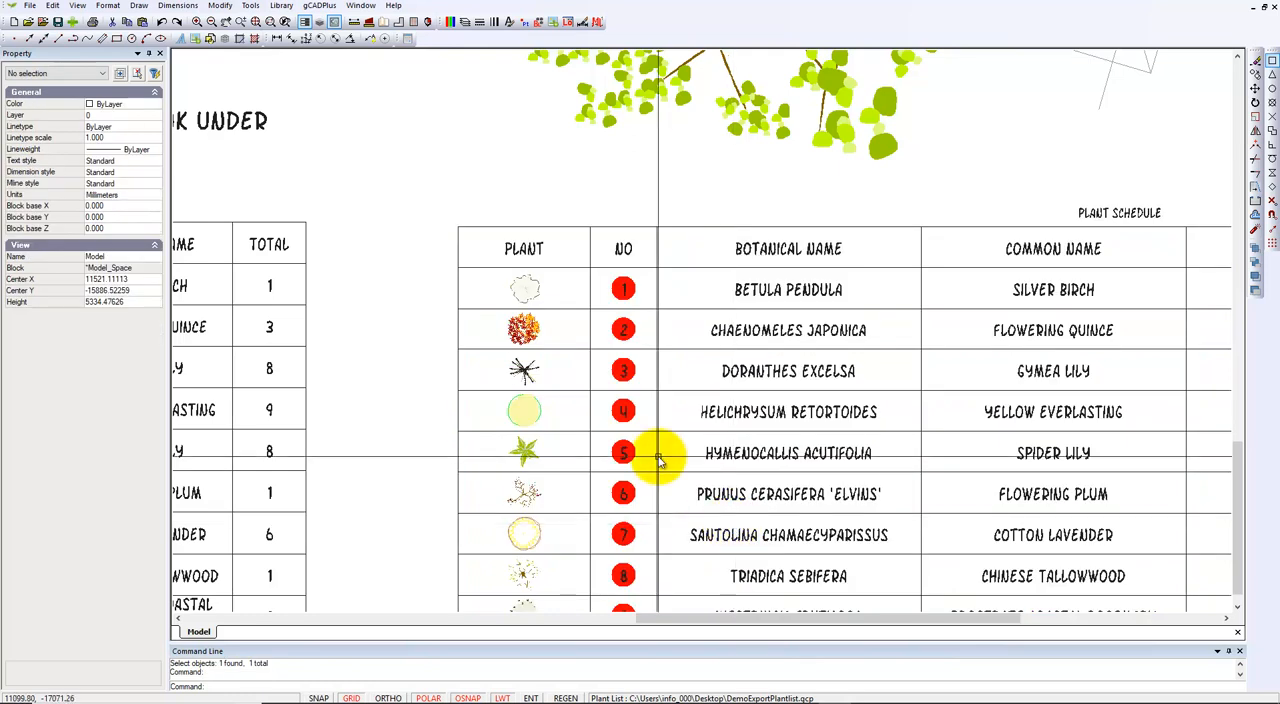
{"action": "left_click", "coordinate": [614, 410]}
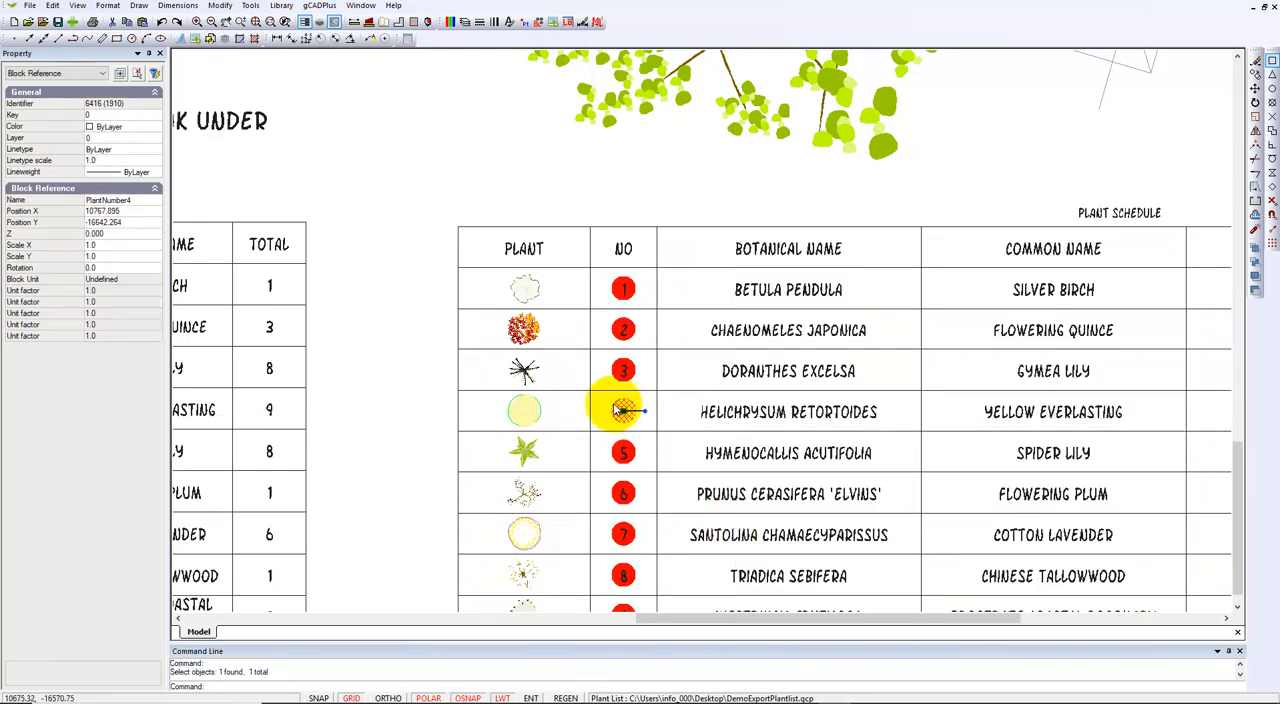
{"action": "right_click", "coordinate": [616, 412]}
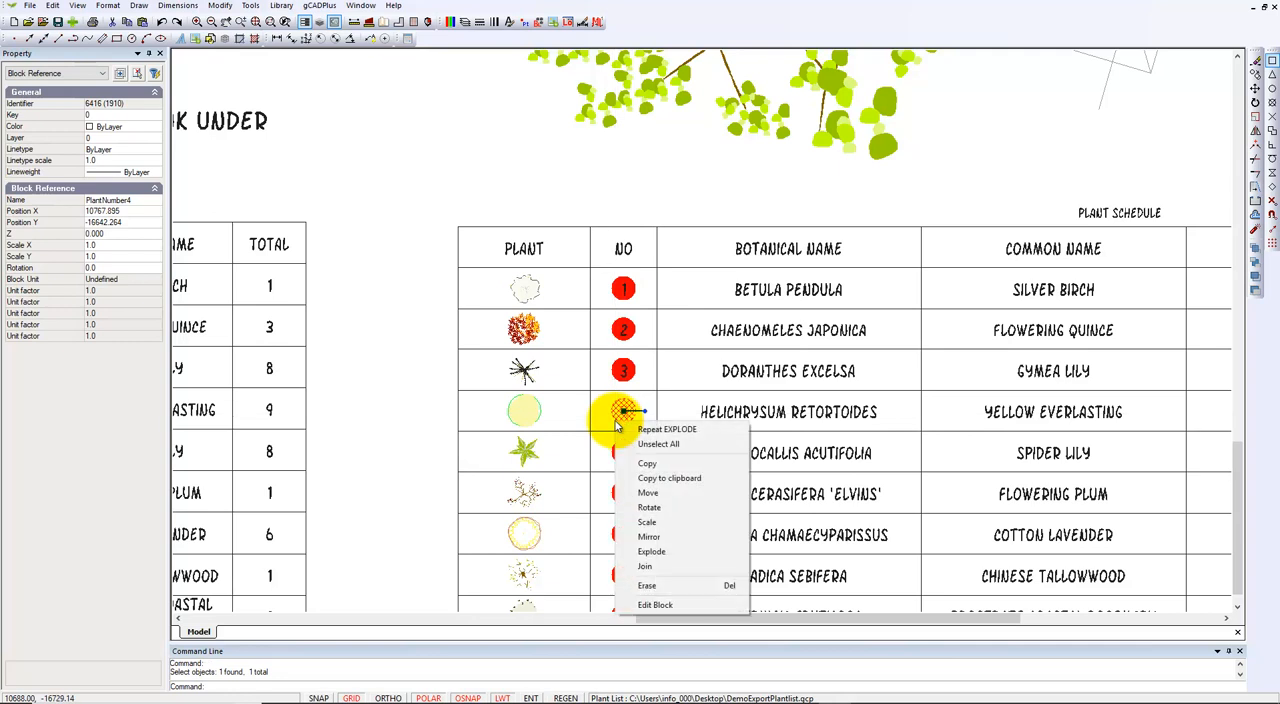
{"action": "left_click", "coordinate": [659, 494]}
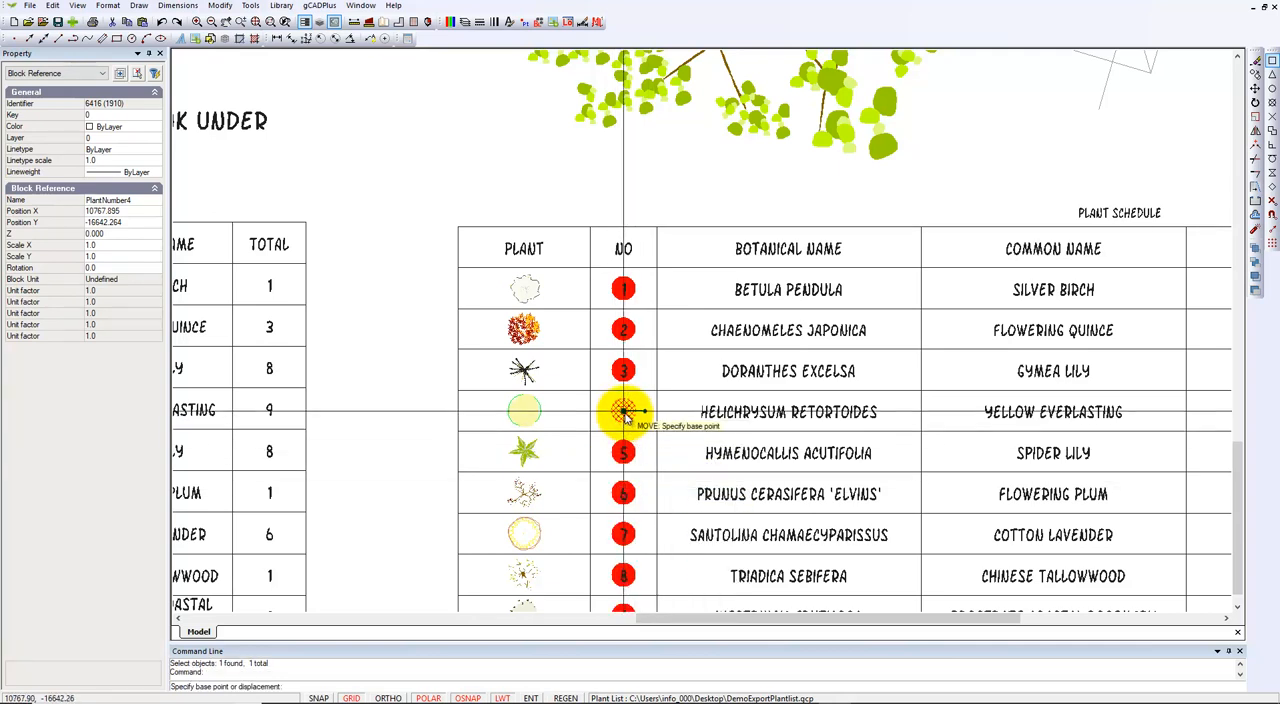
{"action": "key", "text": "Escape"}
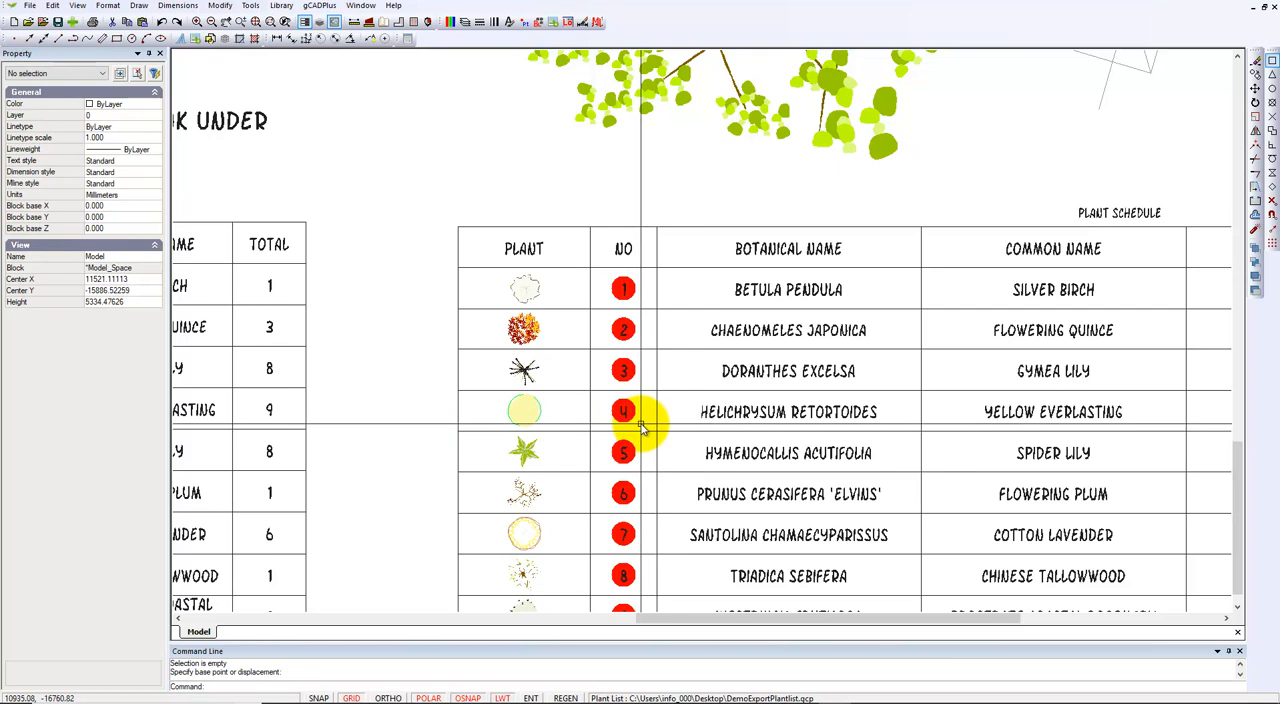
{"action": "left_click", "coordinate": [643, 428]}
Copy the red number 4 marker from the schedule onto three Helichrysum retortoides symbols beneath the tree beside the irrigation tank.
{"action": "left_click", "coordinate": [609, 403]}
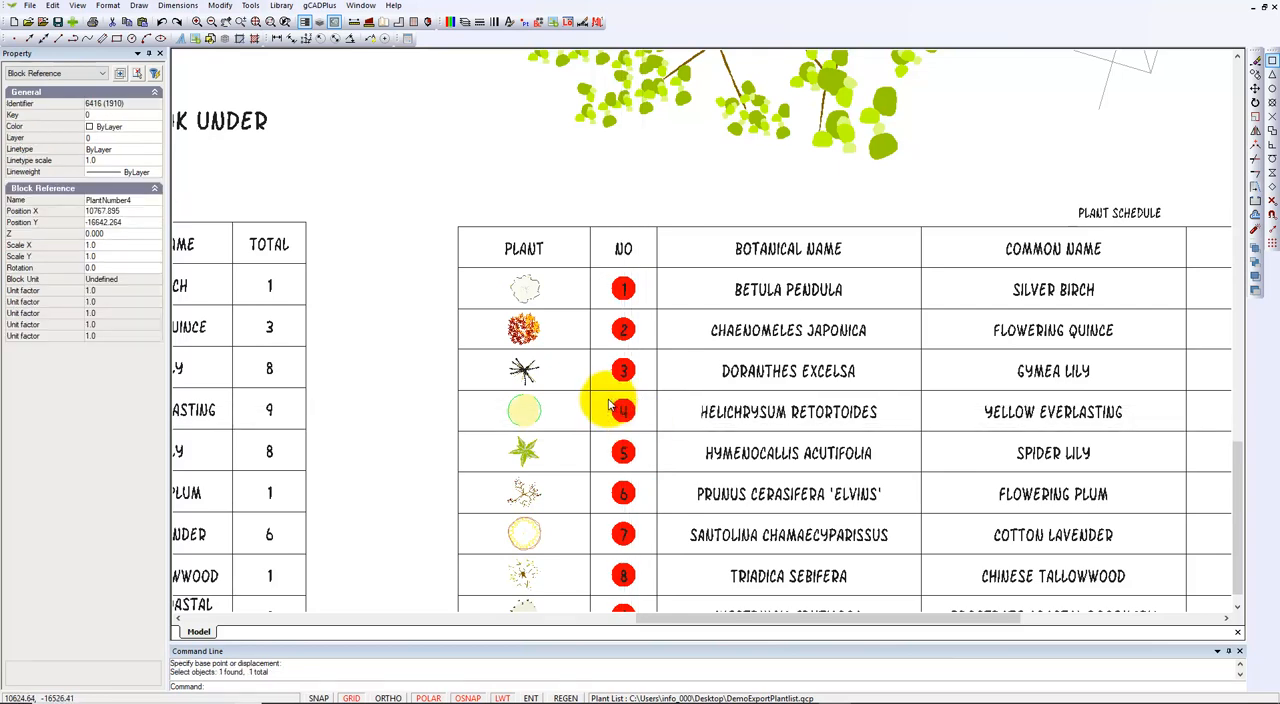
{"action": "right_click", "coordinate": [612, 402]}
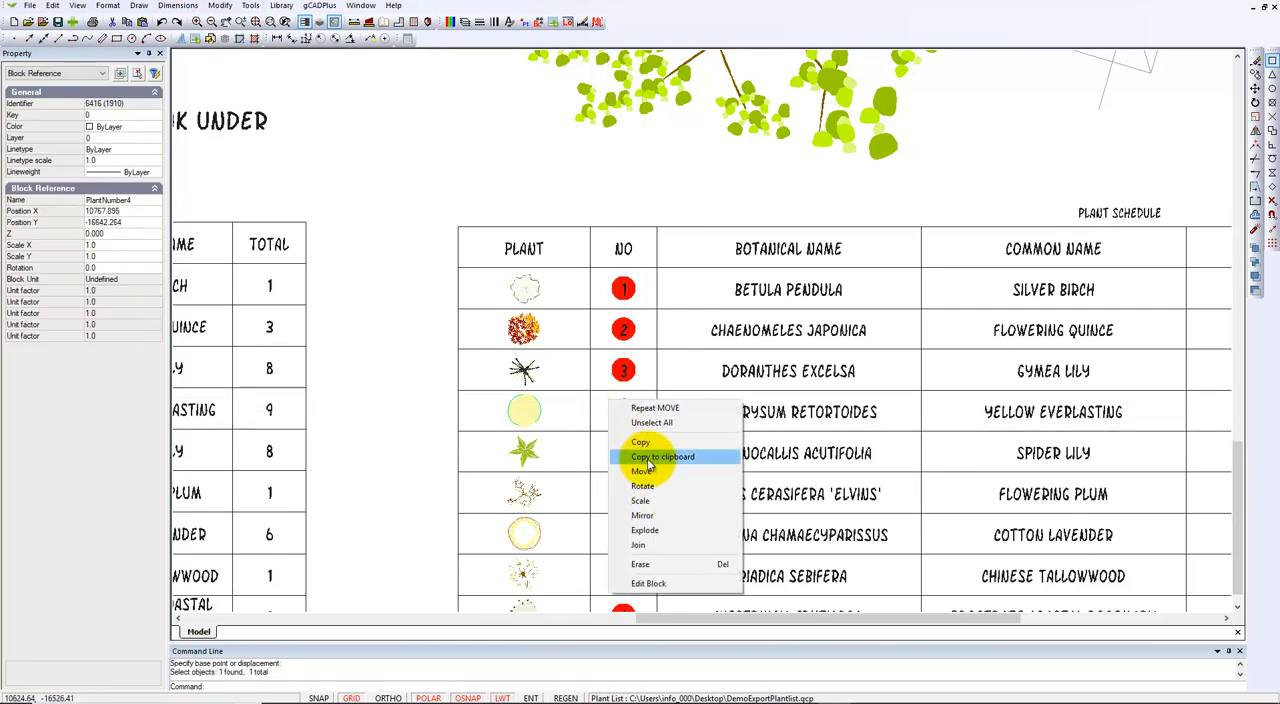
{"action": "left_click", "coordinate": [641, 442]}
{"action": "left_click", "coordinate": [622, 412]}
{"action": "scroll", "coordinate": [688, 368], "scroll_direction": "down", "scroll_amount": 2}
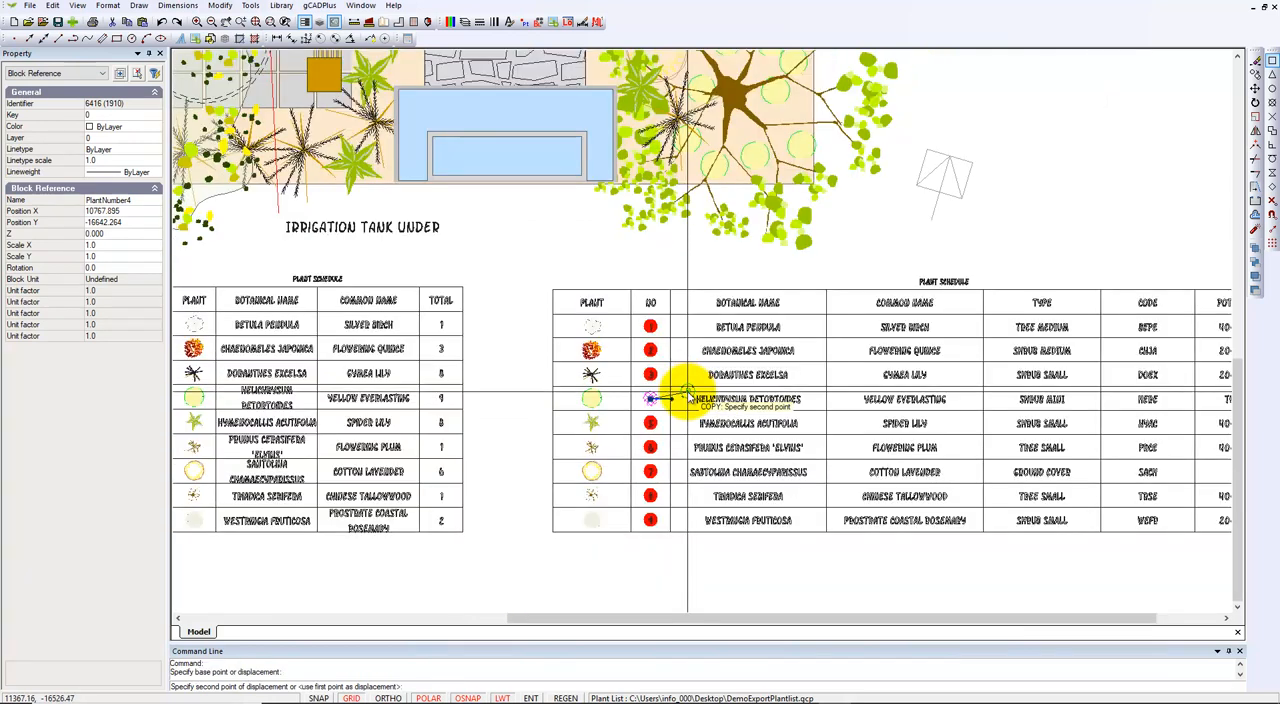
{"action": "left_click", "coordinate": [732, 151]}
{"action": "left_click", "coordinate": [772, 120]}
{"action": "key", "text": "Escape"}
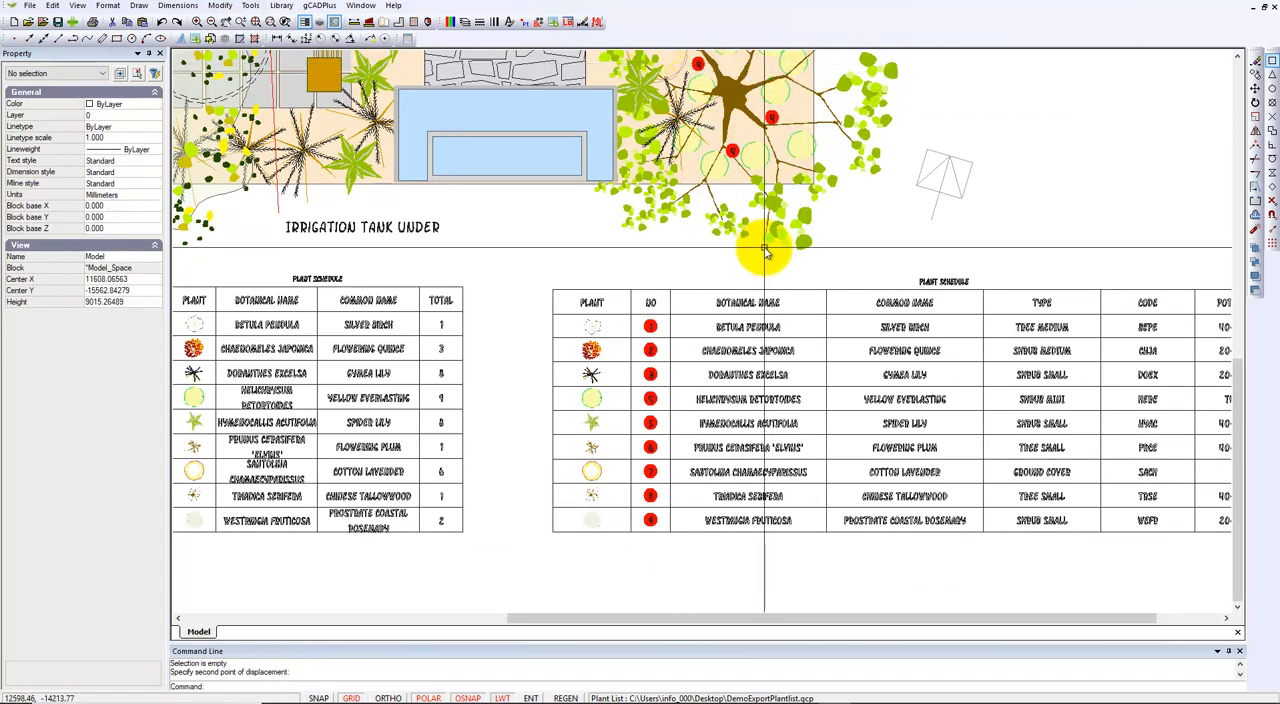
Set the pot sizes of Santolina chamaecyparis and Helichrysum retortoides to 50mm in the plant list and accept the changes.
{"action": "scroll", "coordinate": [765, 255], "scroll_direction": "down", "scroll_amount": 3}
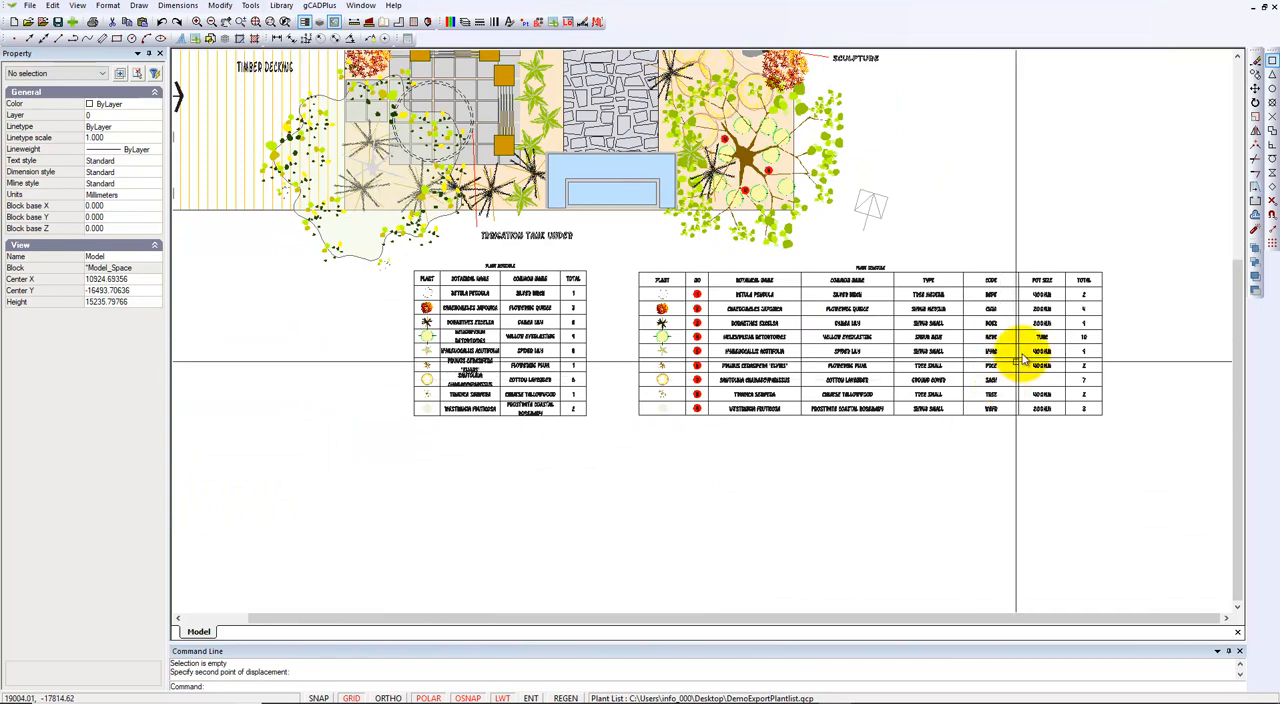
{"action": "scroll", "coordinate": [1020, 354], "scroll_direction": "up", "scroll_amount": 2}
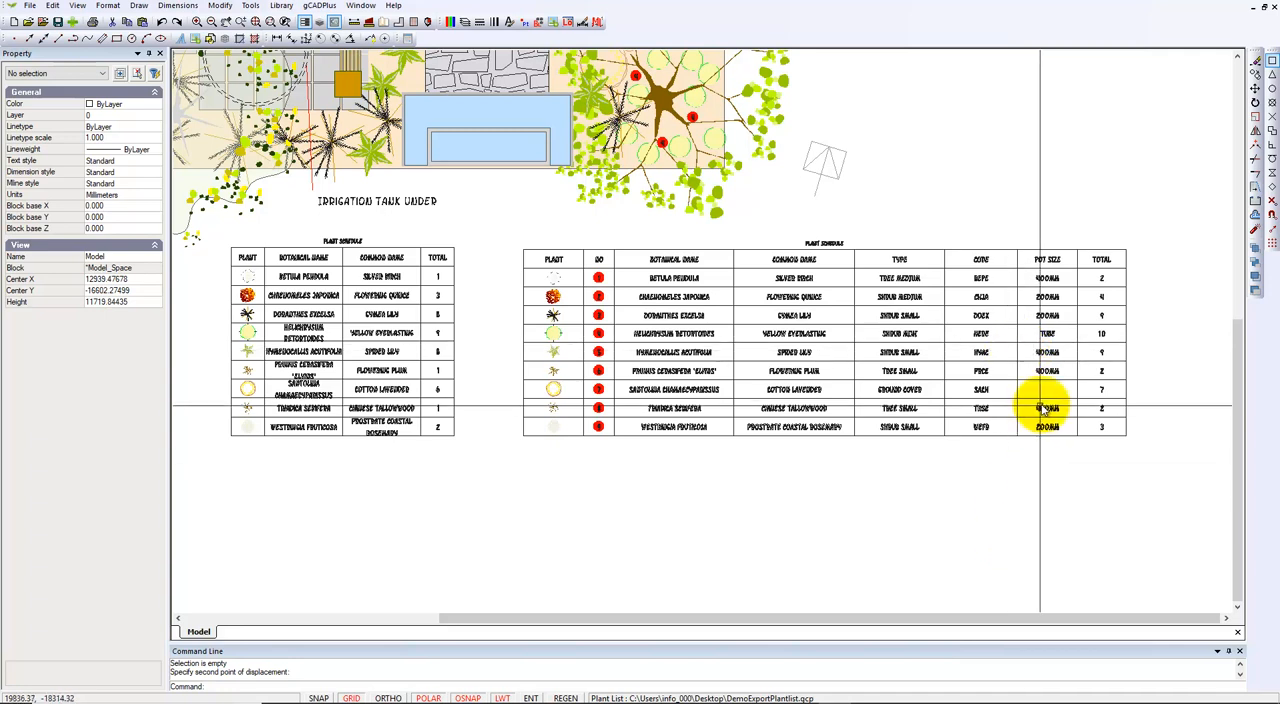
{"action": "scroll", "coordinate": [1045, 392], "scroll_direction": "up", "scroll_amount": 3}
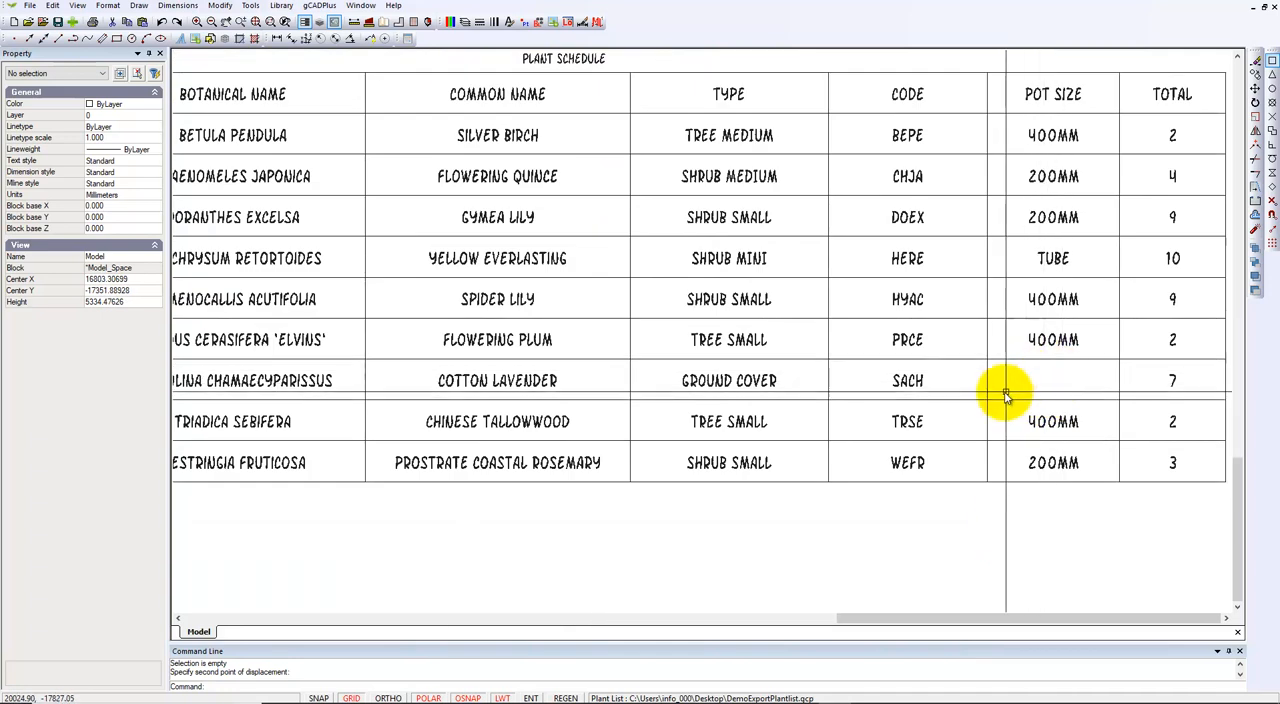
{"action": "scroll", "coordinate": [1058, 383], "scroll_direction": "down", "scroll_amount": 1}
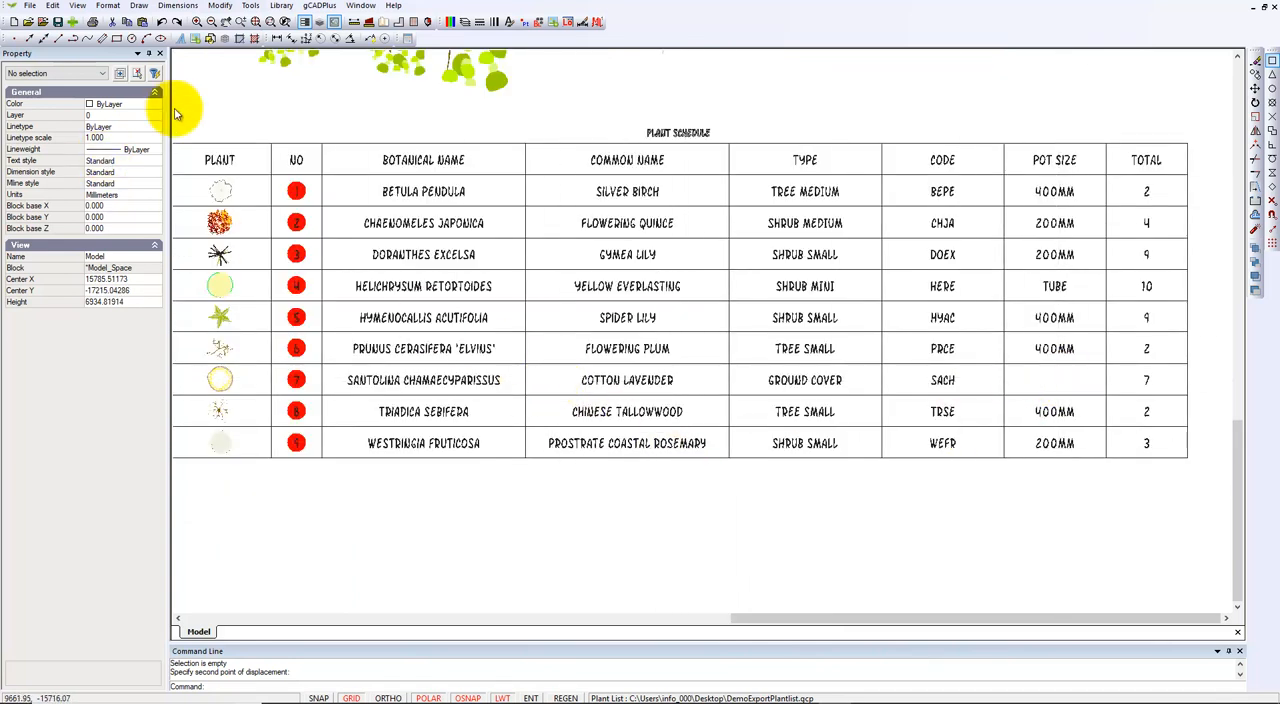
{"action": "left_click", "coordinate": [320, 5]}
{"action": "mouse_move", "coordinate": [360, 21]}
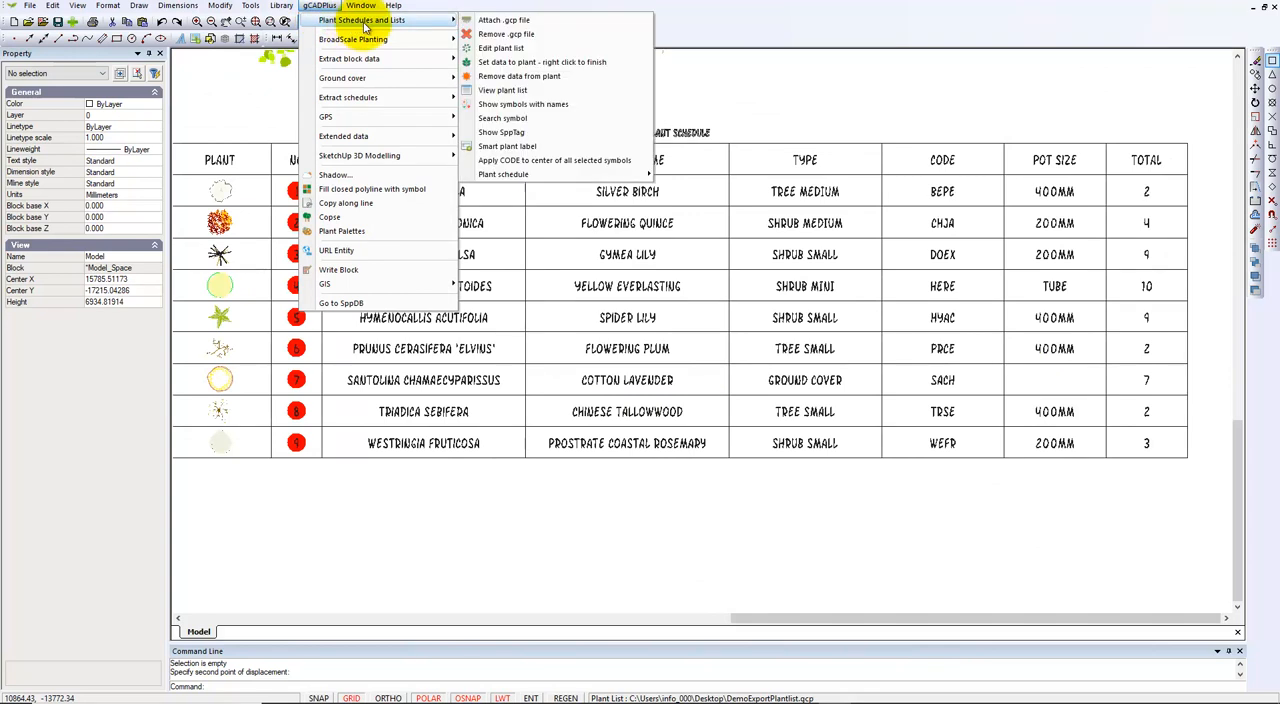
{"action": "left_click", "coordinate": [500, 46]}
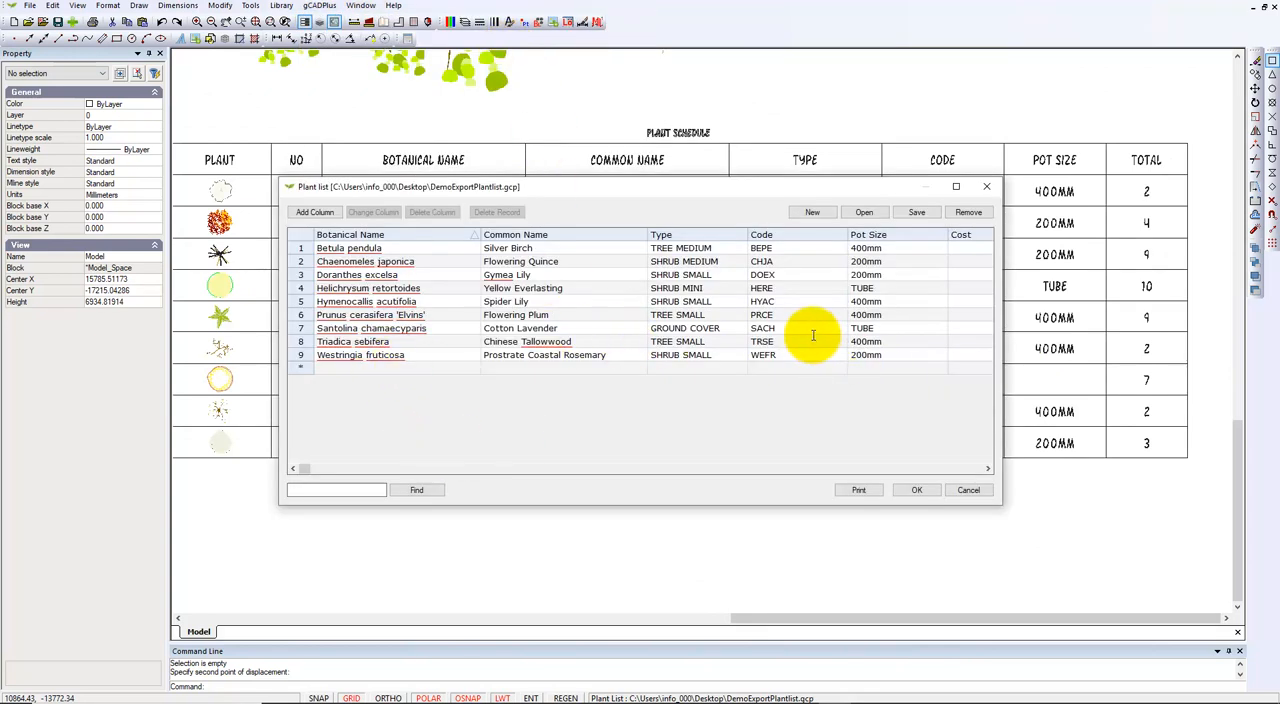
{"action": "left_click", "coordinate": [890, 329]}
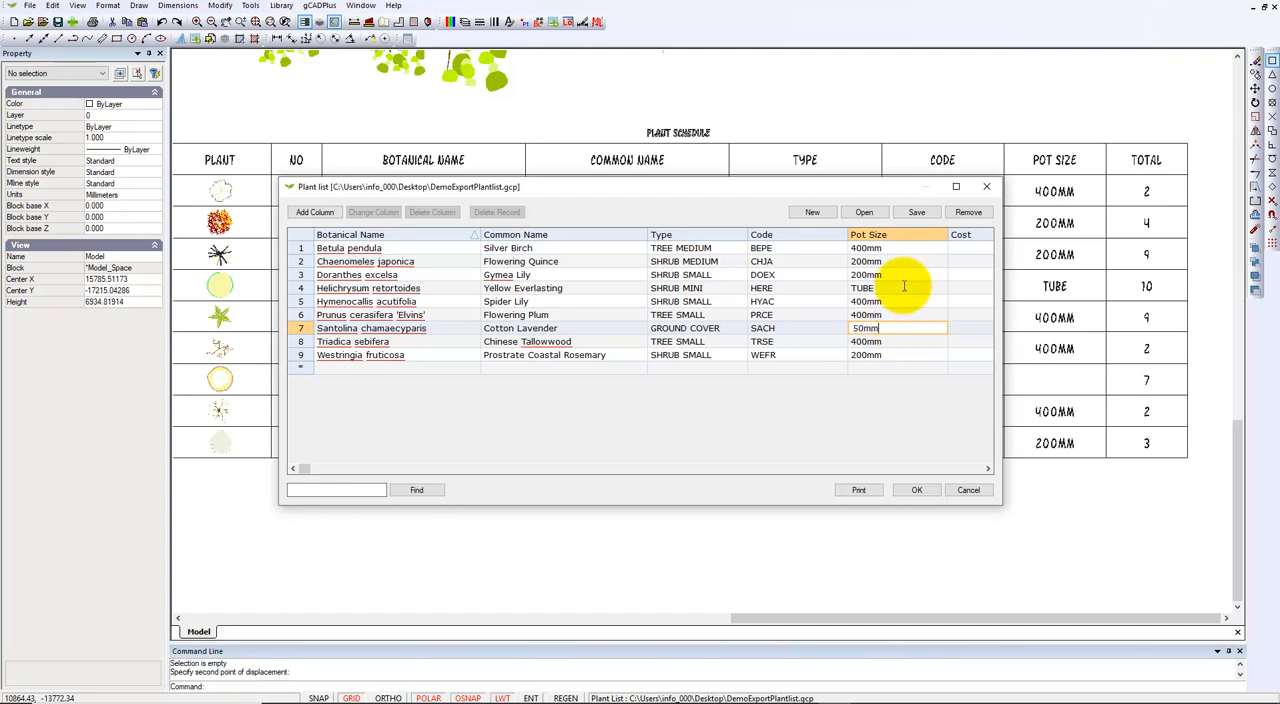
{"action": "left_click", "coordinate": [898, 288]}
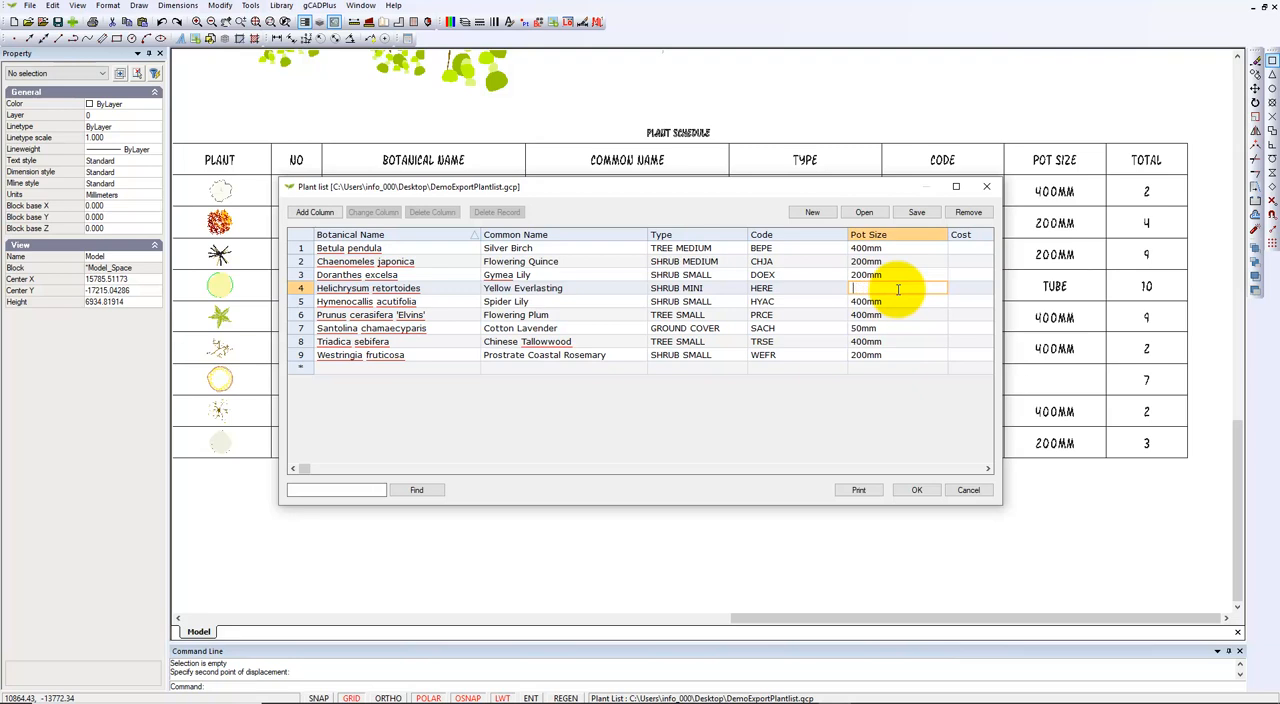
{"action": "type", "text": "mm"}
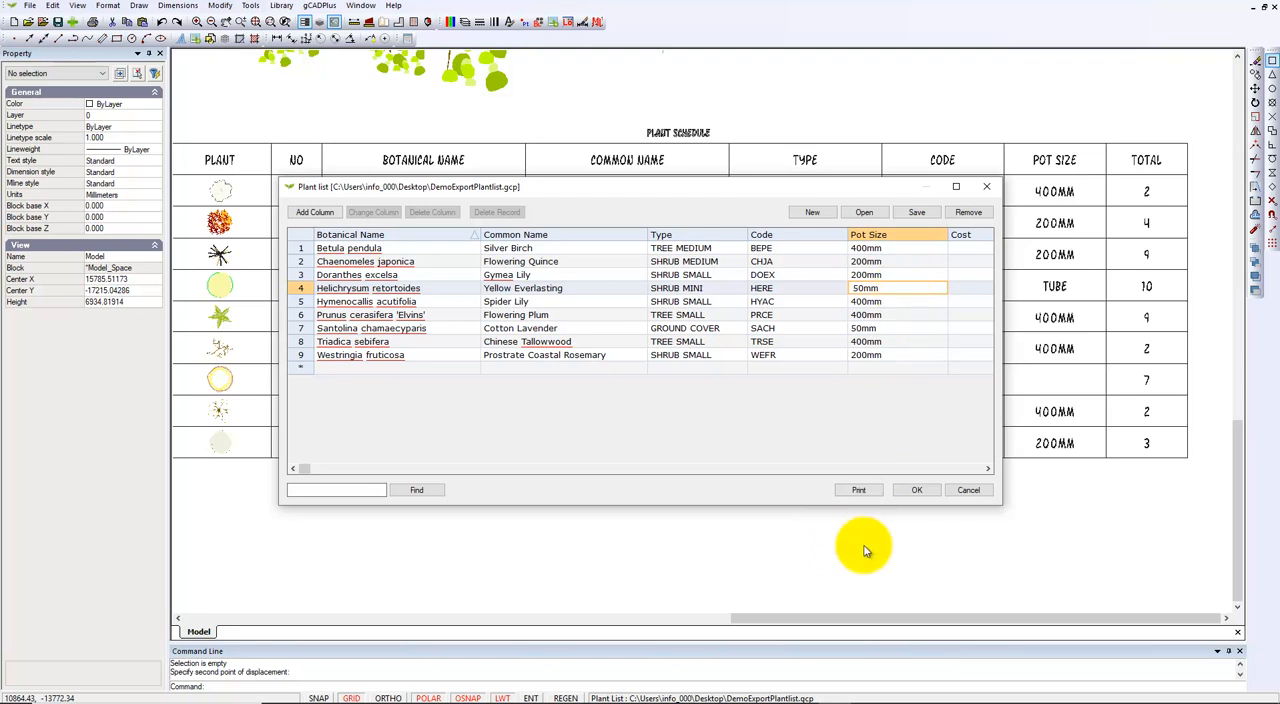
{"action": "left_click", "coordinate": [913, 490]}
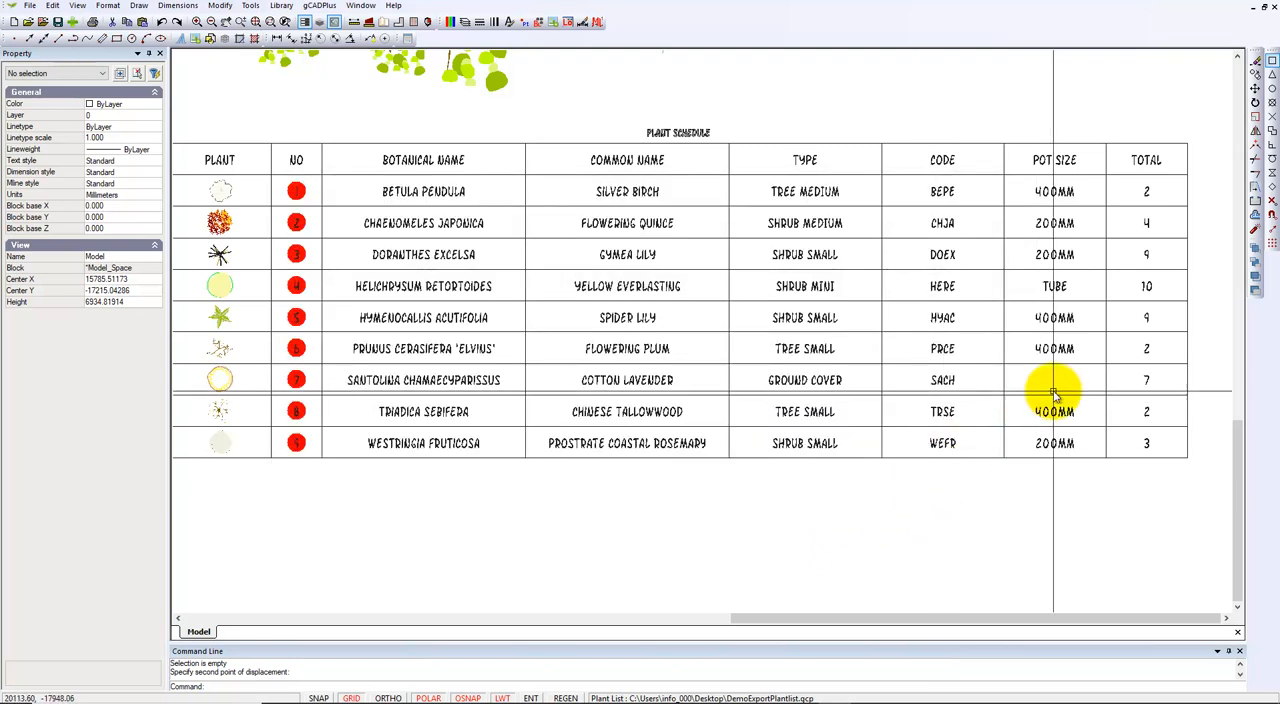
Check the pot size entries of Santolina and Helichrysum in the exploded plant schedule.
{"action": "left_click", "coordinate": [1052, 378]}
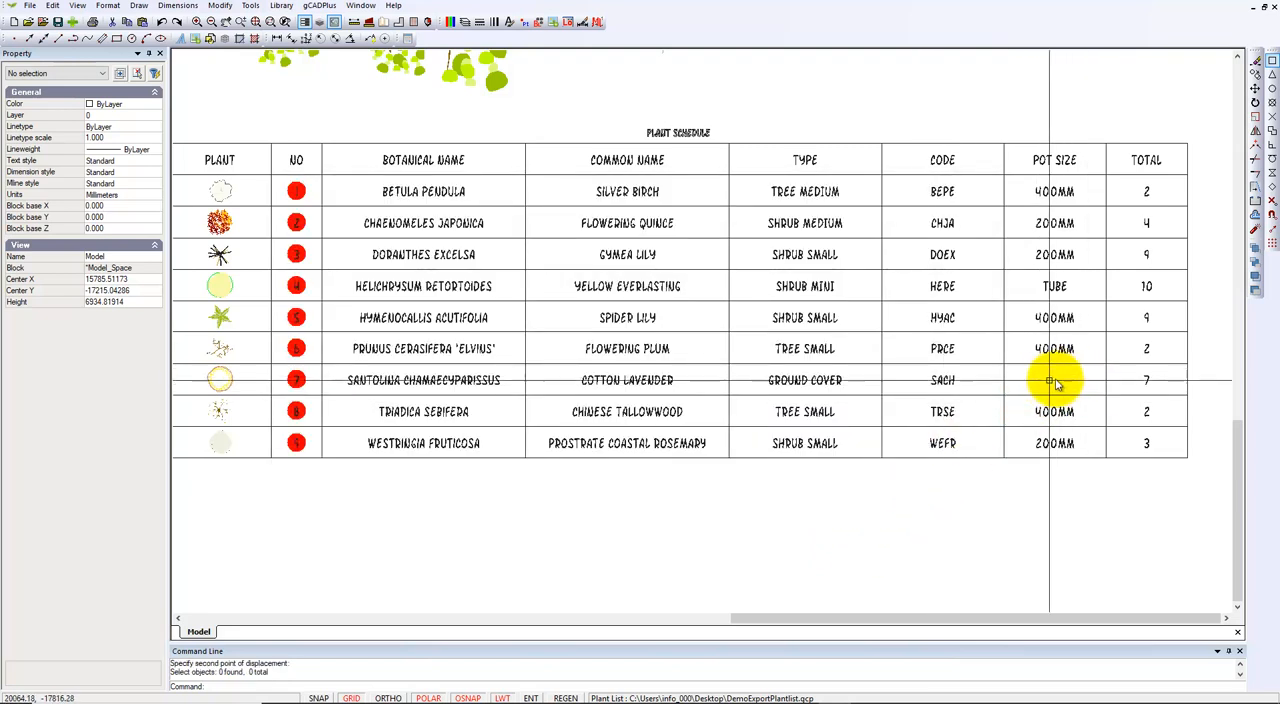
{"action": "left_click", "coordinate": [1056, 286]}
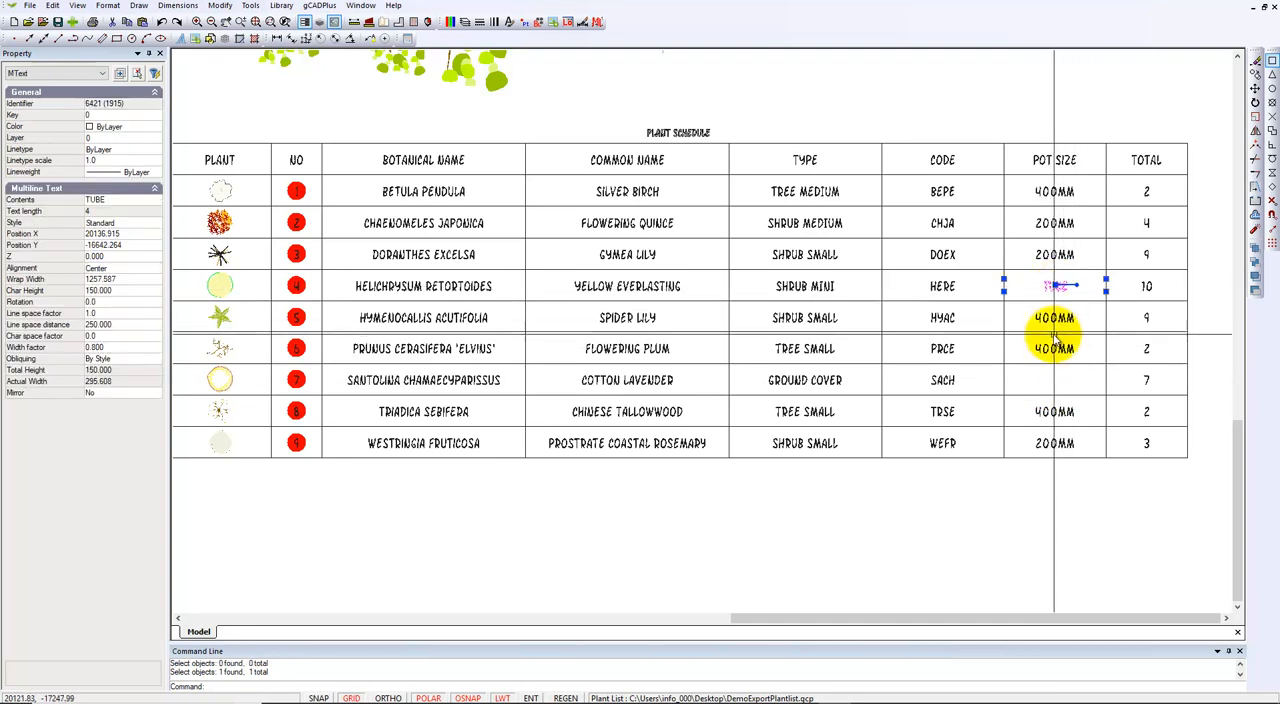
{"action": "key", "text": "Escape"}
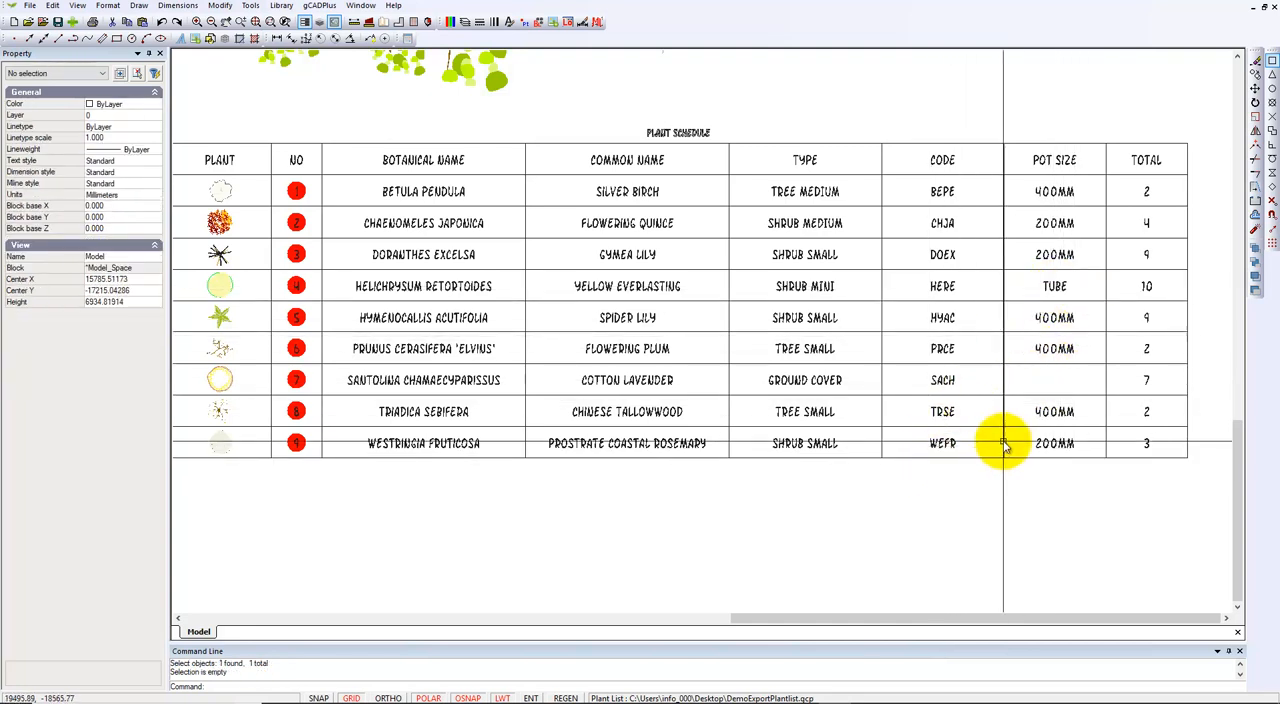
{"action": "scroll", "coordinate": [1003, 440], "scroll_direction": "down", "scroll_amount": 1}
{"action": "scroll", "coordinate": [1003, 443], "scroll_direction": "down", "scroll_amount": 1}
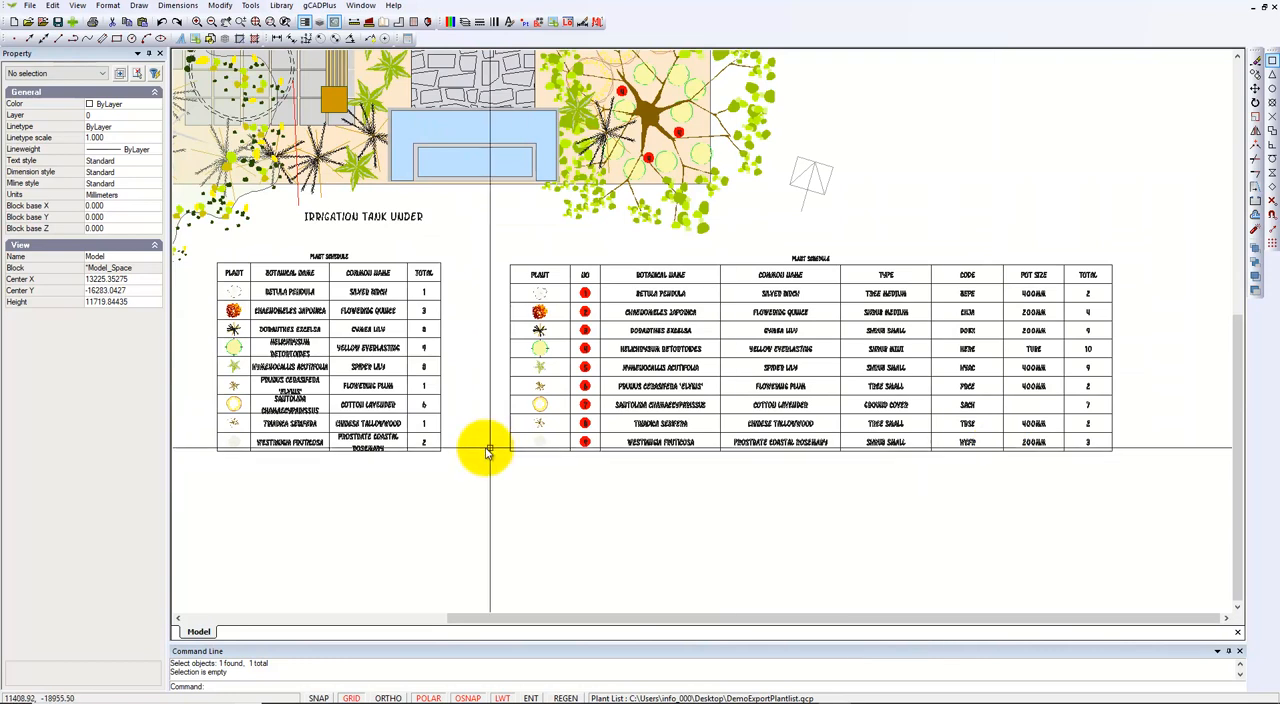